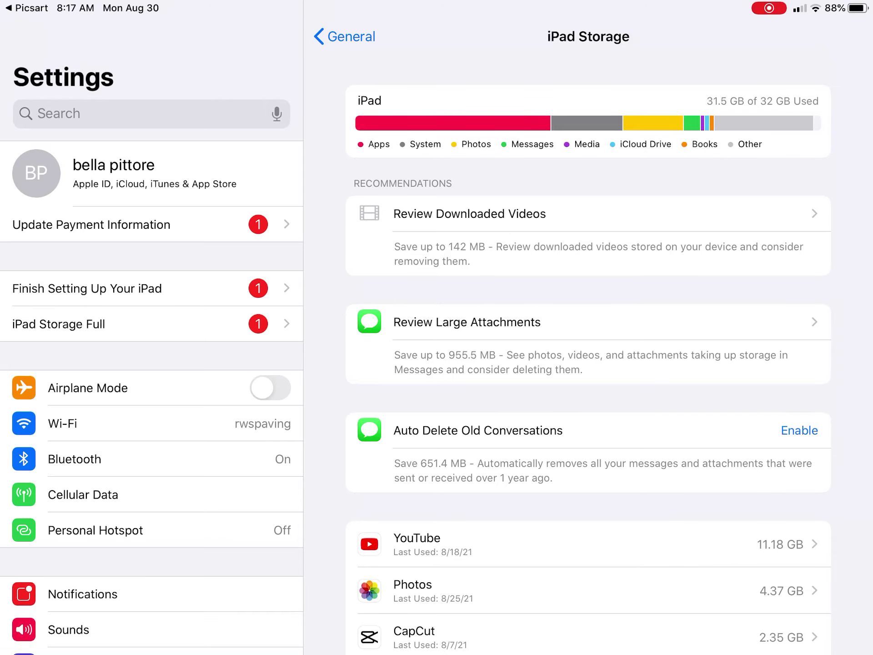
Step: Leave Settings for the home screen and page over to the next app page
{"action": "key", "text": "super+h"}
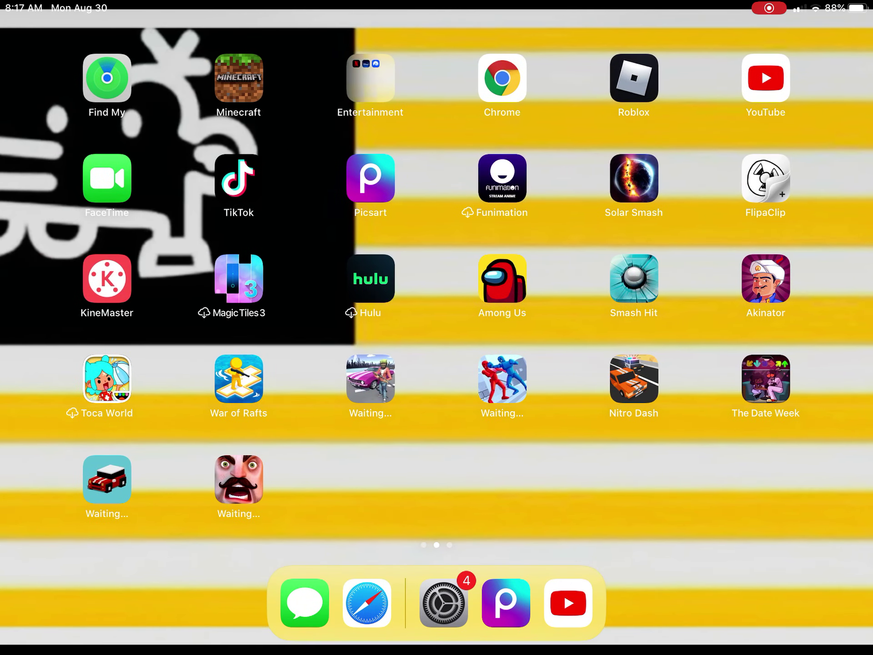
{"action": "key", "text": "Right"}
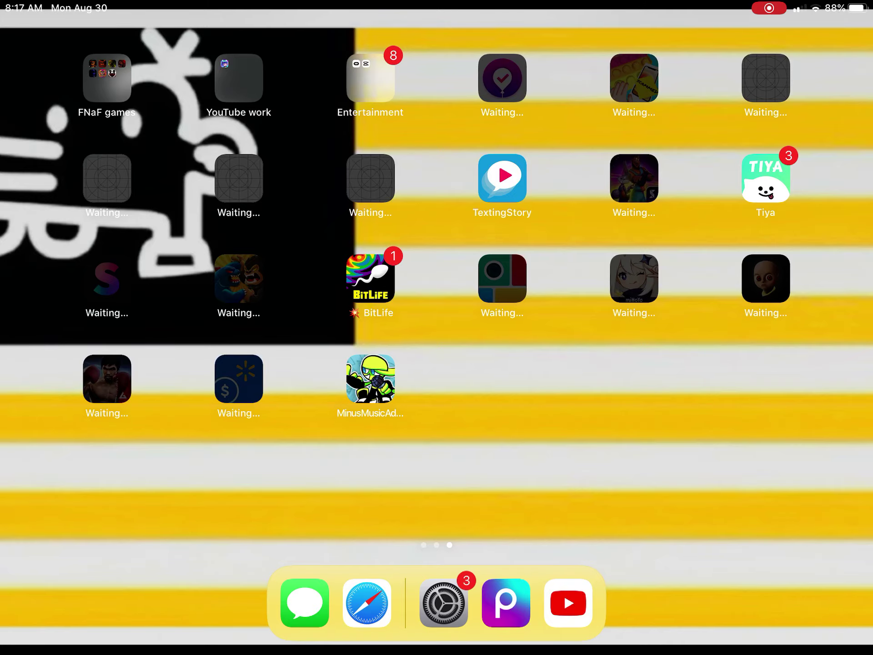
Step: Enter home screen editing and delete The Baby In Yellow and Genshin Impact
{"action": "right_click", "coordinate": [765, 278]}
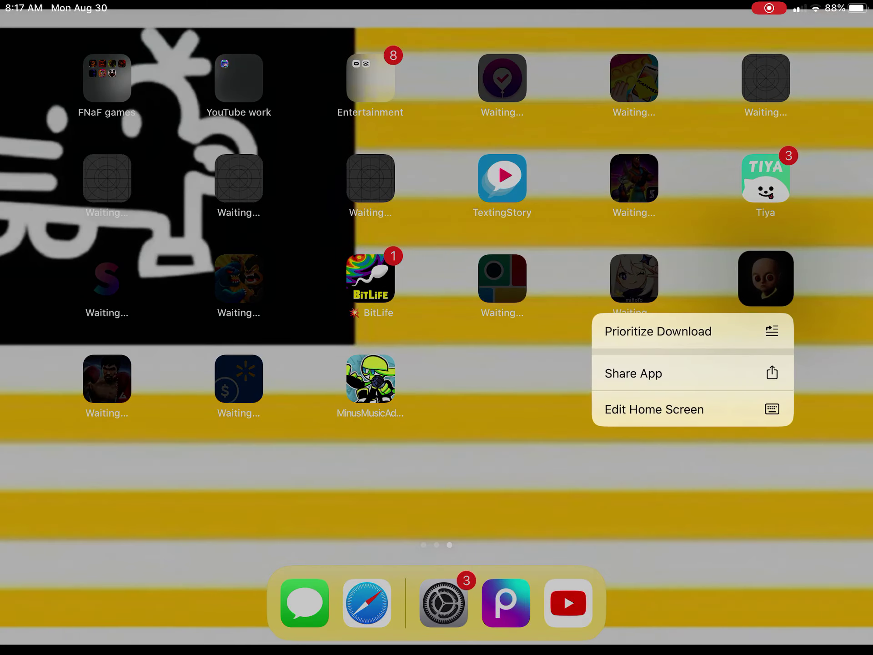
{"action": "left_click", "coordinate": [518, 478]}
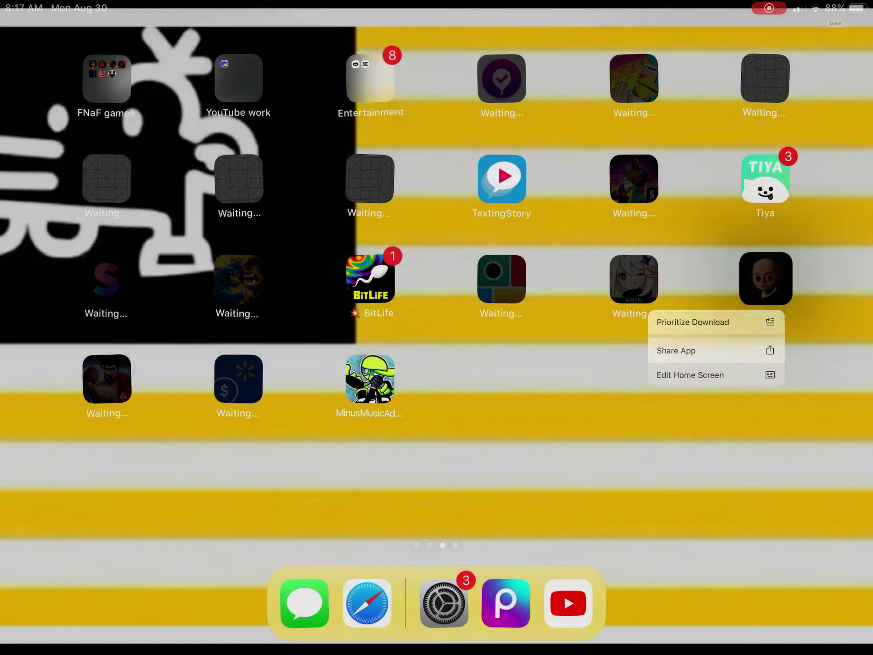
{"action": "left_click", "coordinate": [716, 375]}
{"action": "left_click", "coordinate": [743, 257]}
{"action": "left_click", "coordinate": [381, 367]}
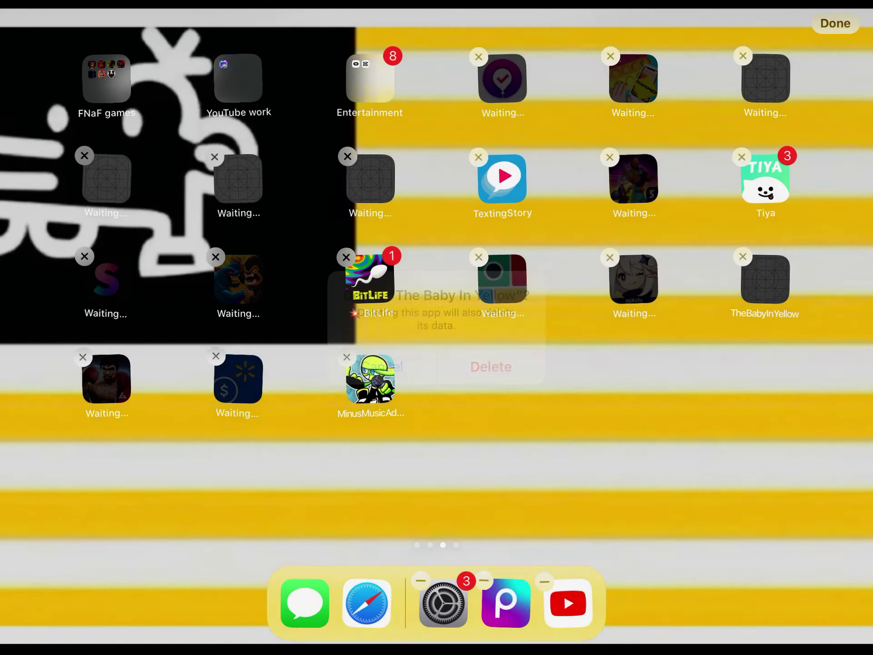
{"action": "left_click", "coordinate": [609, 257]}
{"action": "left_click", "coordinate": [491, 367]}
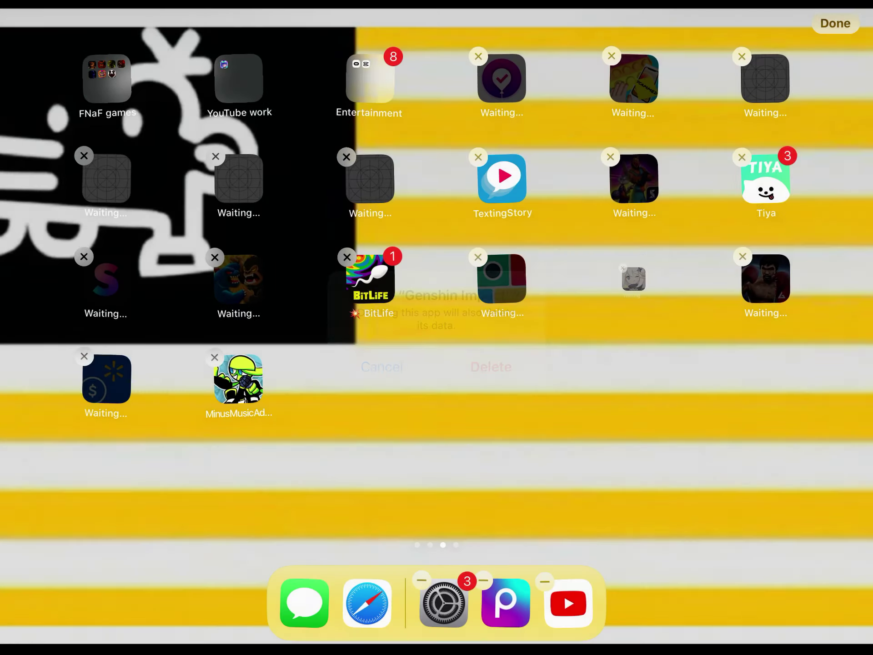
Step: Delete Real Boxing, Walmart, Photo Collage and Kaiju Rush
{"action": "left_click", "coordinate": [610, 257]}
{"action": "left_click", "coordinate": [490, 366]}
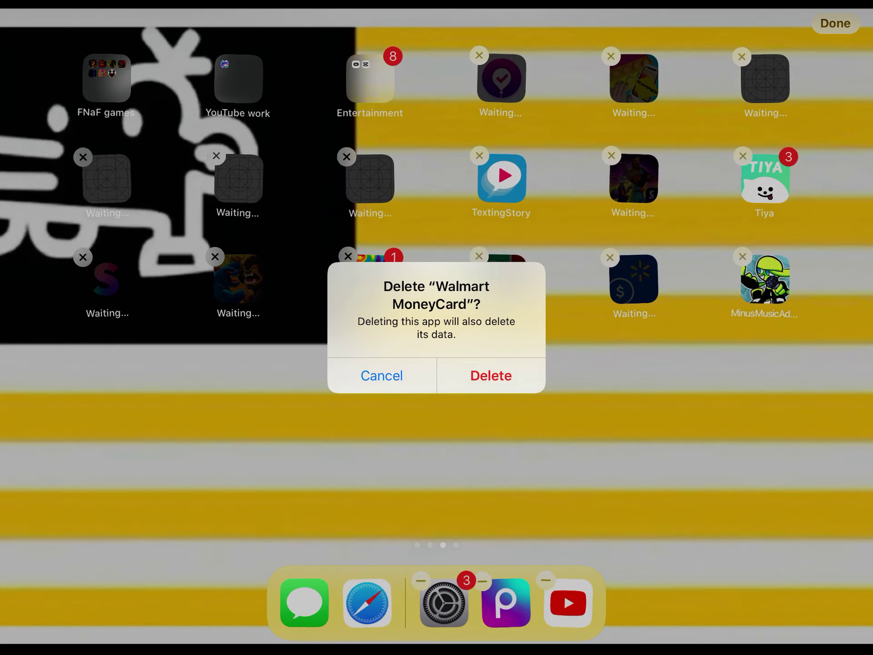
{"action": "left_click", "coordinate": [491, 367]}
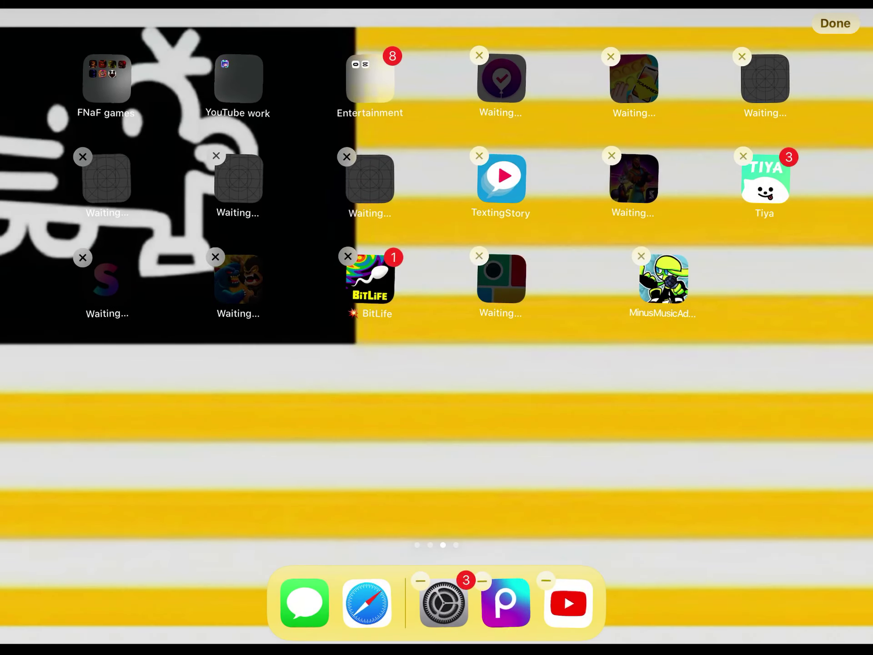
{"action": "left_click", "coordinate": [480, 257]}
{"action": "left_click", "coordinate": [490, 376]}
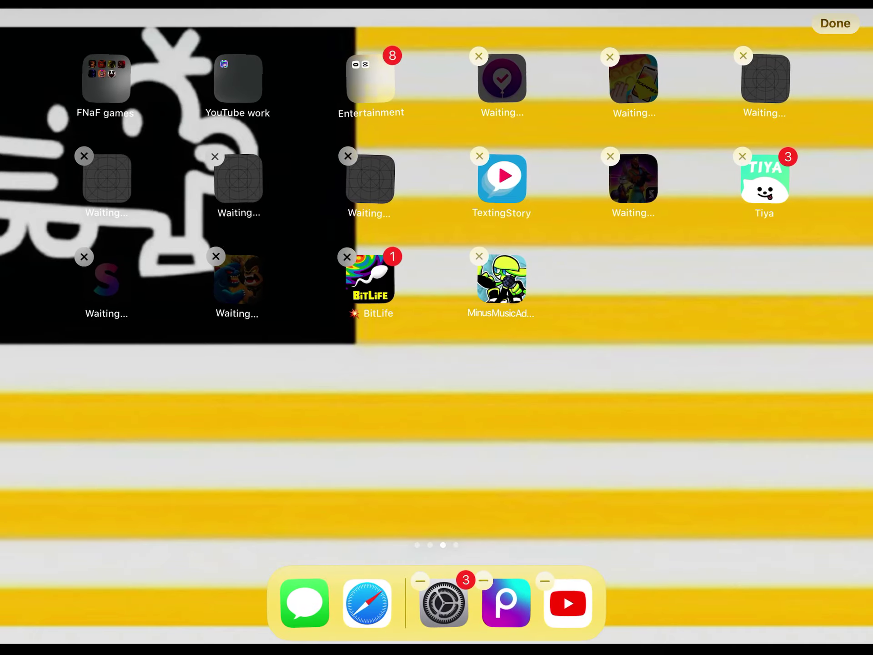
{"action": "left_click", "coordinate": [216, 255]}
{"action": "left_click", "coordinate": [497, 369]}
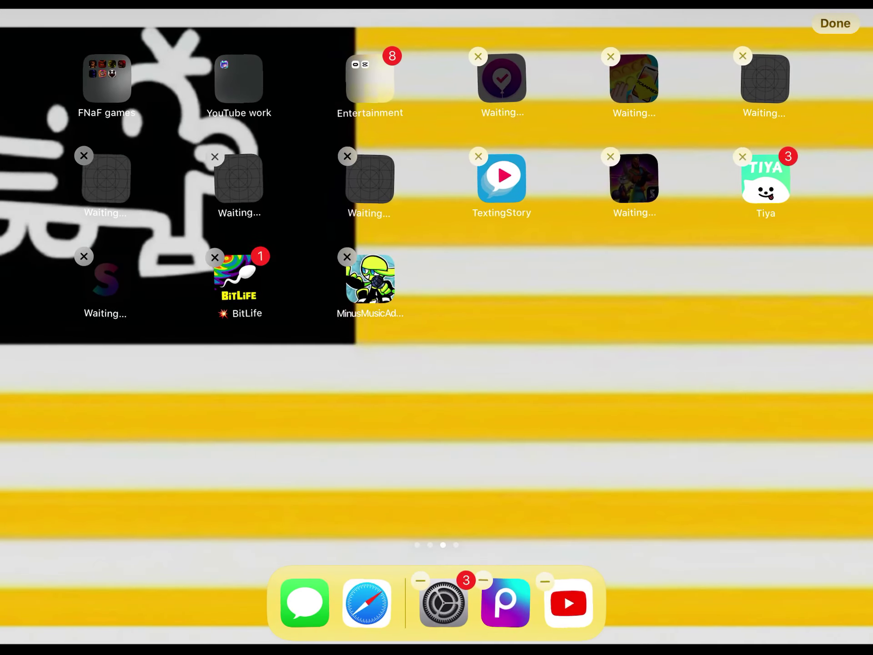
Step: Delete Splice, My Party Planner, Fidget Trading 3D and Smasher Around Us
{"action": "left_click", "coordinate": [84, 256]}
{"action": "left_click", "coordinate": [492, 369]}
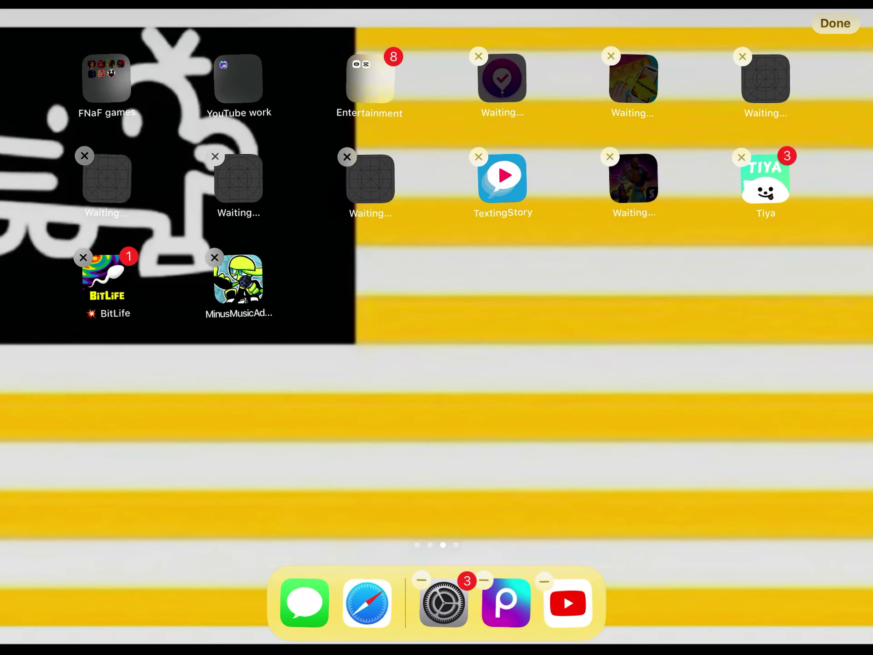
{"action": "left_click", "coordinate": [216, 156]}
{"action": "left_click", "coordinate": [492, 369]}
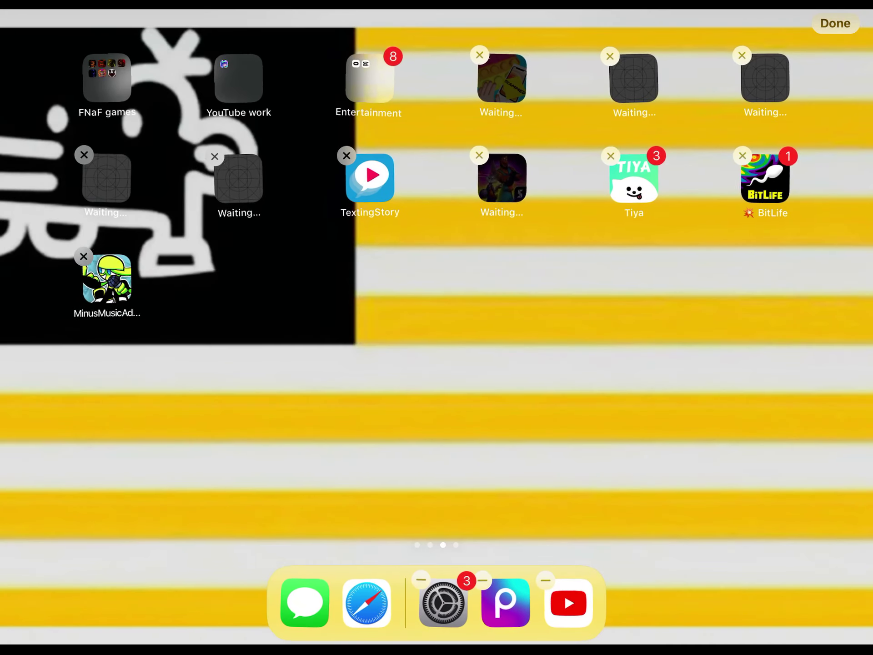
{"action": "left_click", "coordinate": [479, 55]}
{"action": "left_click", "coordinate": [500, 373]}
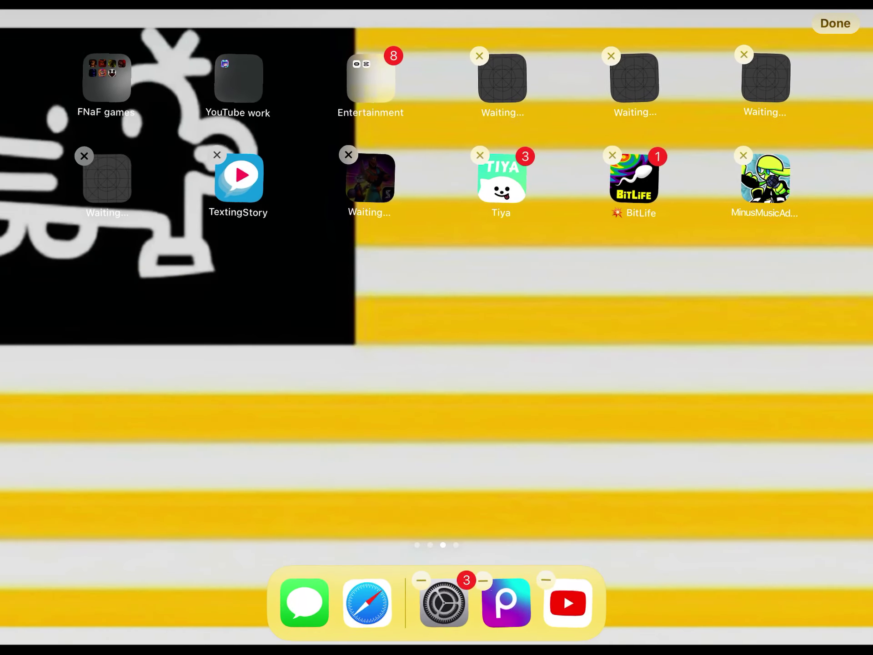
{"action": "left_click", "coordinate": [84, 156]}
{"action": "left_click", "coordinate": [492, 368]}
Step: Delete Touchgrind BMX 2, Battle Music Full Mod and Dairy Queen
{"action": "left_click", "coordinate": [216, 155]}
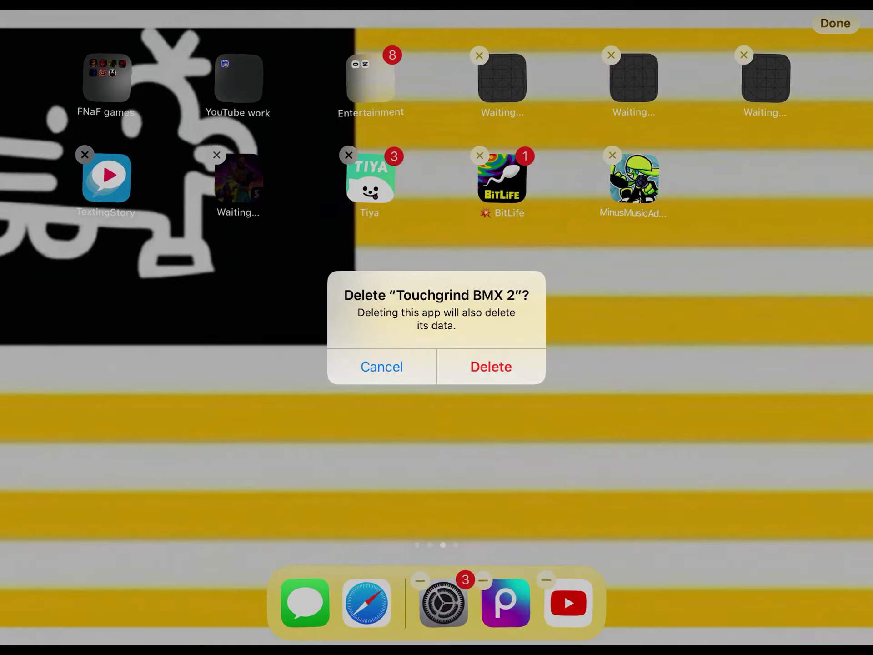
{"action": "left_click", "coordinate": [491, 366]}
{"action": "left_click", "coordinate": [478, 55]}
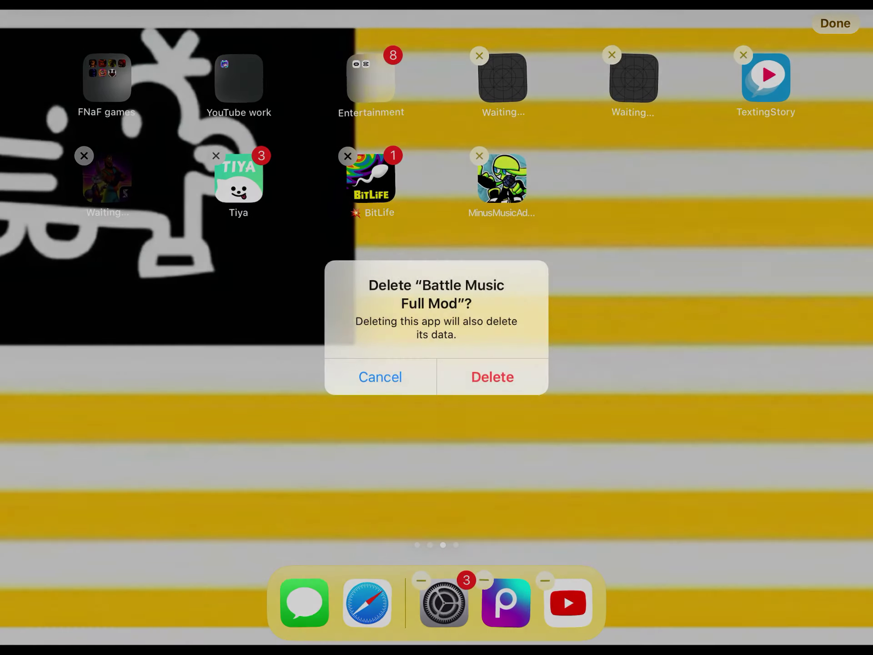
{"action": "left_click", "coordinate": [492, 376]}
{"action": "left_click", "coordinate": [480, 55]}
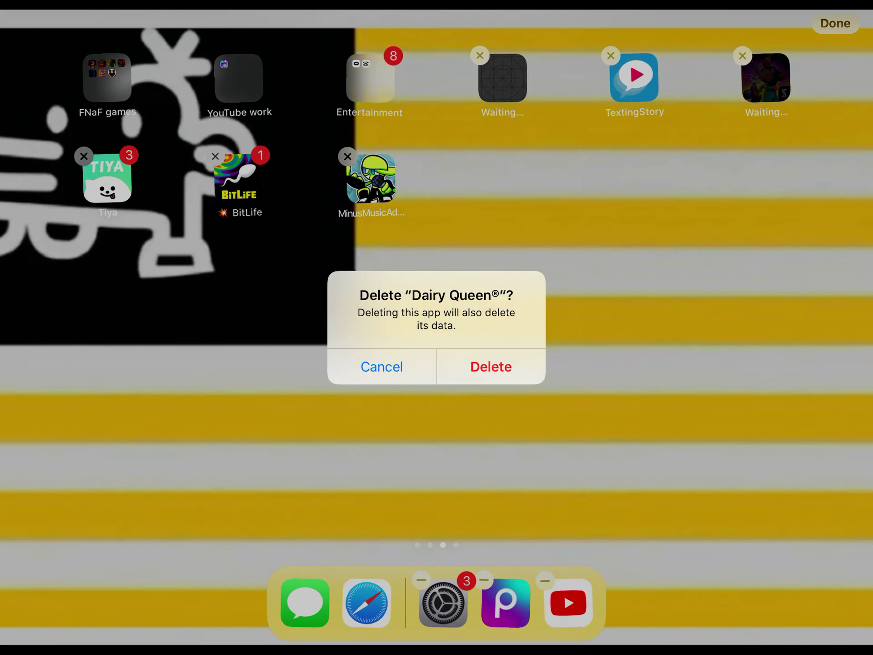
{"action": "left_click", "coordinate": [491, 366]}
Step: Keep TextingStory by cancelling its deletion, and delete Looney Tunes World of Mayhem
{"action": "left_click", "coordinate": [479, 55]}
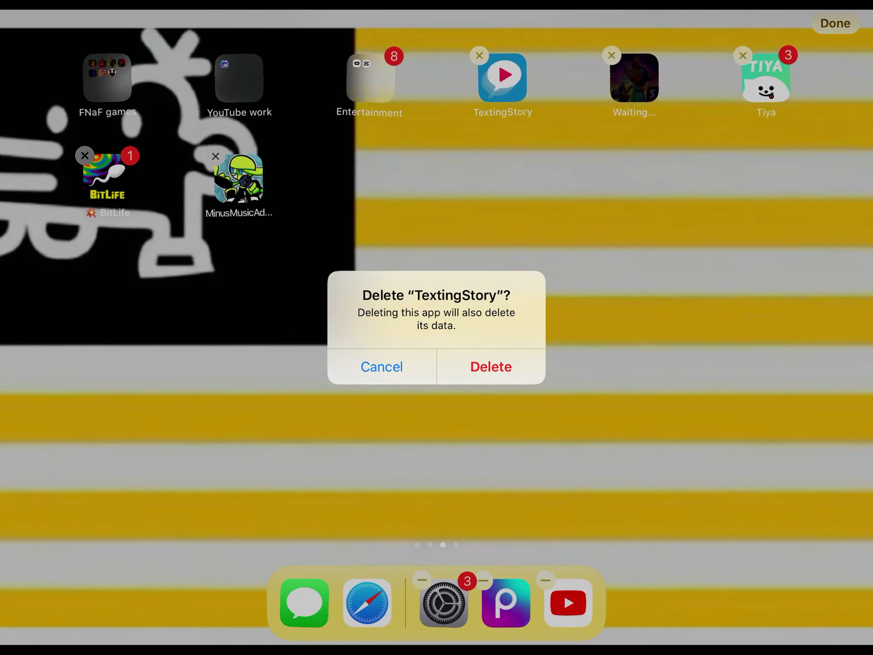
{"action": "left_click", "coordinate": [382, 366]}
{"action": "left_click", "coordinate": [611, 55]}
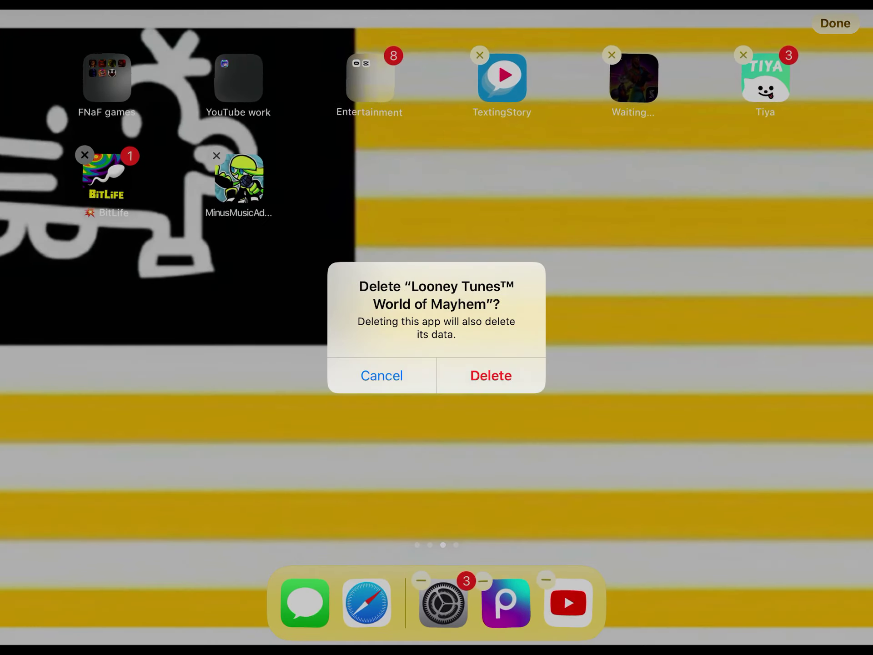
{"action": "left_click", "coordinate": [491, 375]}
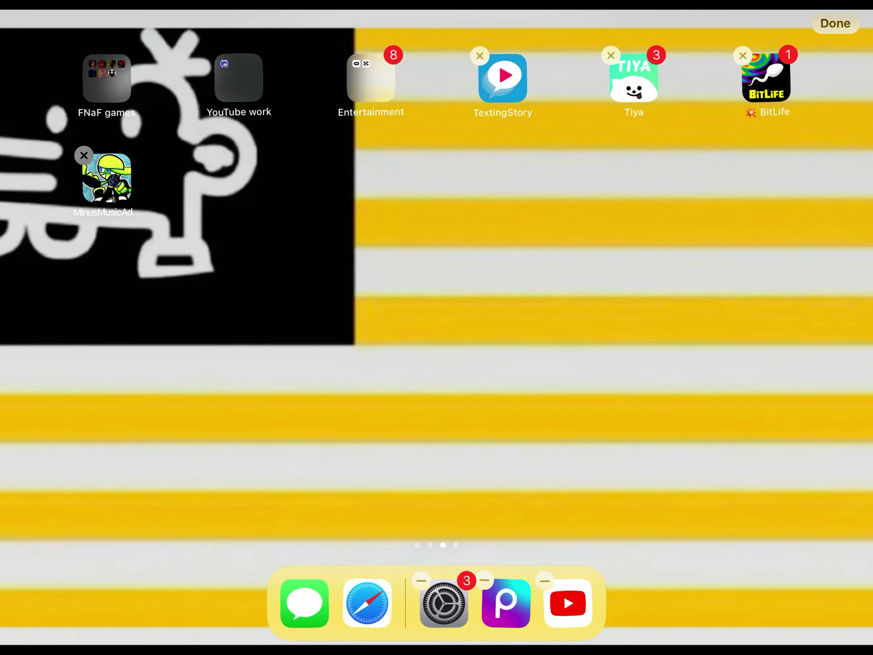
Step: End editing, move back to the previous app page and re-enter editing mode
{"action": "left_click", "coordinate": [834, 23]}
{"action": "left_click_drag", "start_coordinate": [273, 410], "coordinate": [614, 409]}
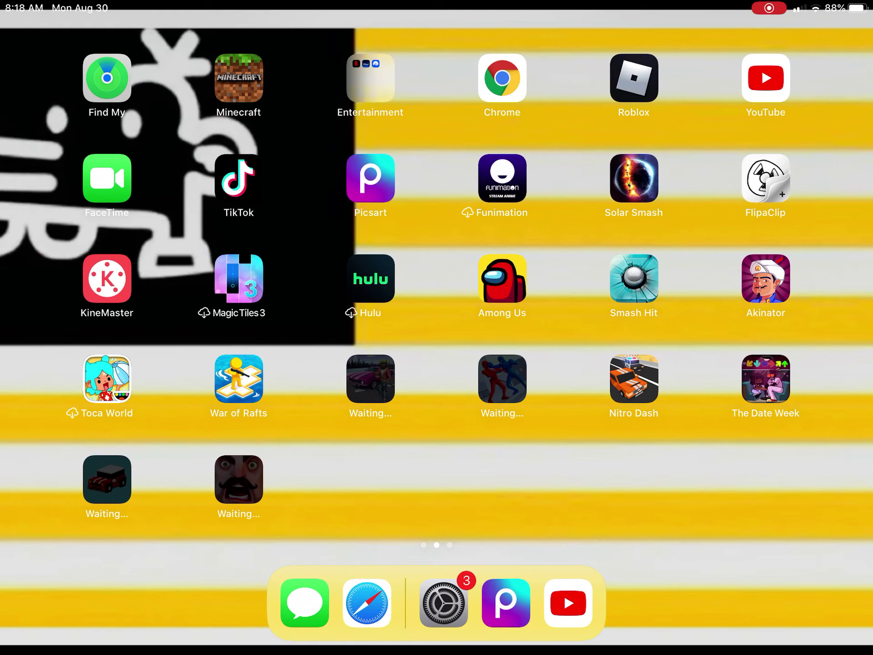
{"action": "left_click", "coordinate": [501, 379]}
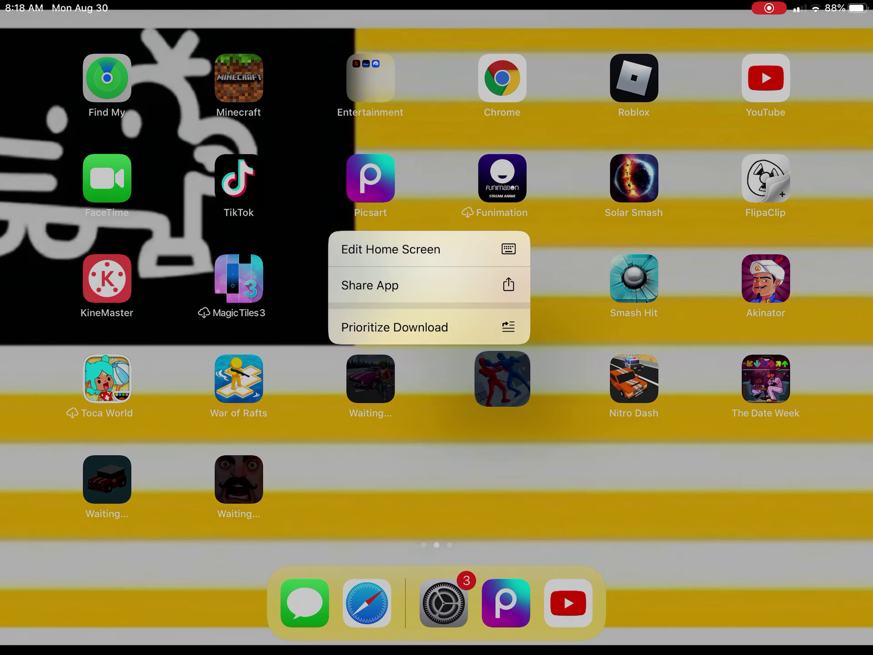
{"action": "left_click", "coordinate": [391, 249]}
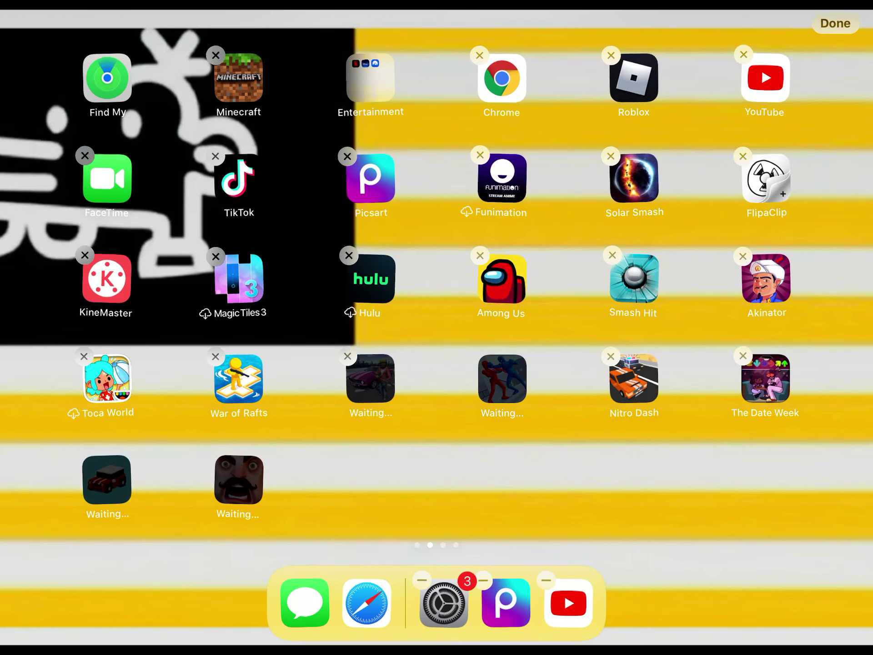
Step: Delete Stickman Ragdoll Fighter, Gangster Theft Crime Auto City and Nitro Dash
{"action": "left_click", "coordinate": [480, 354]}
{"action": "left_click", "coordinate": [491, 376]}
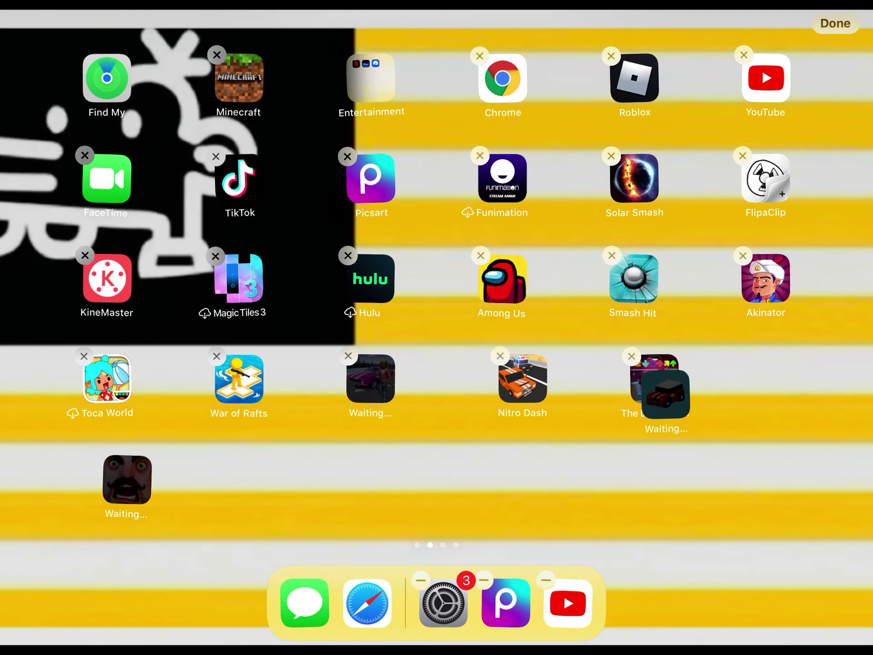
{"action": "left_click", "coordinate": [348, 355]}
{"action": "left_click", "coordinate": [491, 375]}
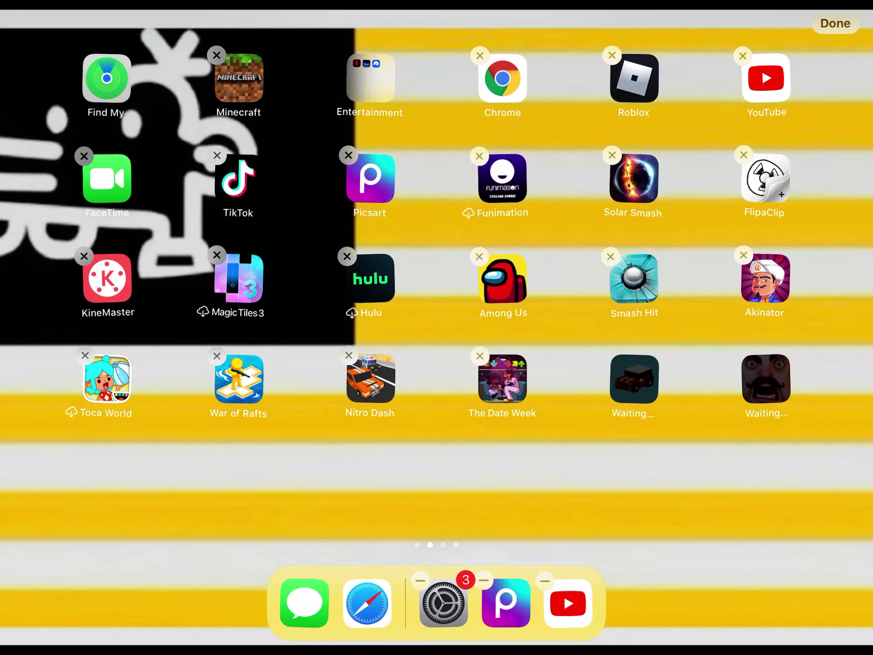
{"action": "left_click", "coordinate": [348, 355]}
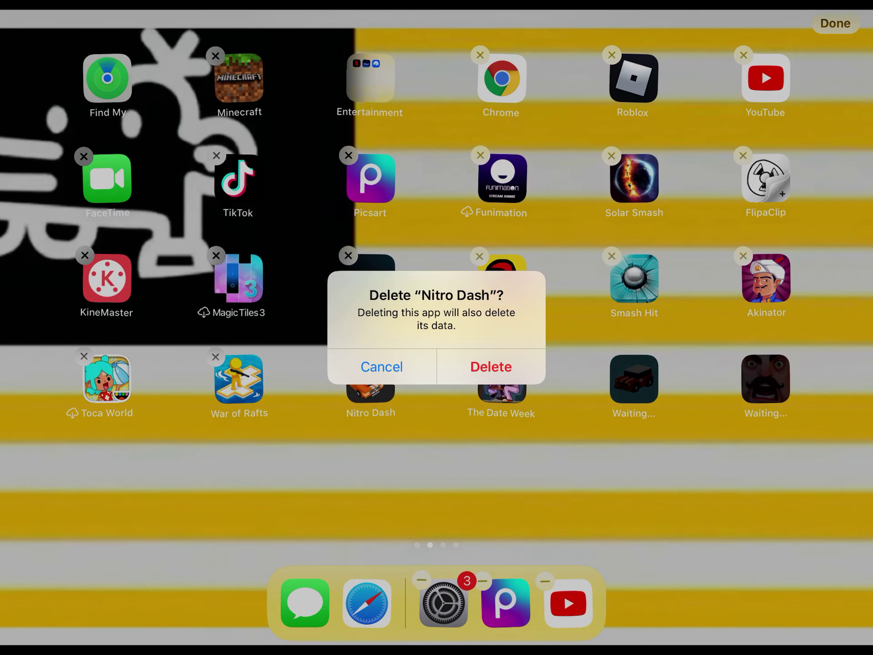
{"action": "left_click", "coordinate": [491, 367]}
Step: Delete War of Rafts and The Date Week, stop editing, and launch YouTube
{"action": "left_click", "coordinate": [216, 355]}
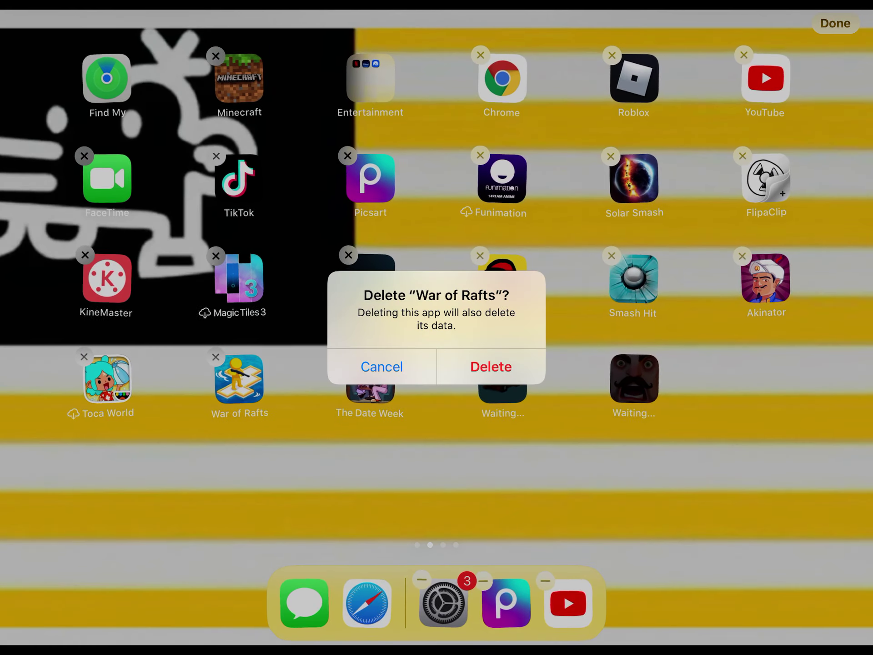
{"action": "left_click", "coordinate": [492, 367]}
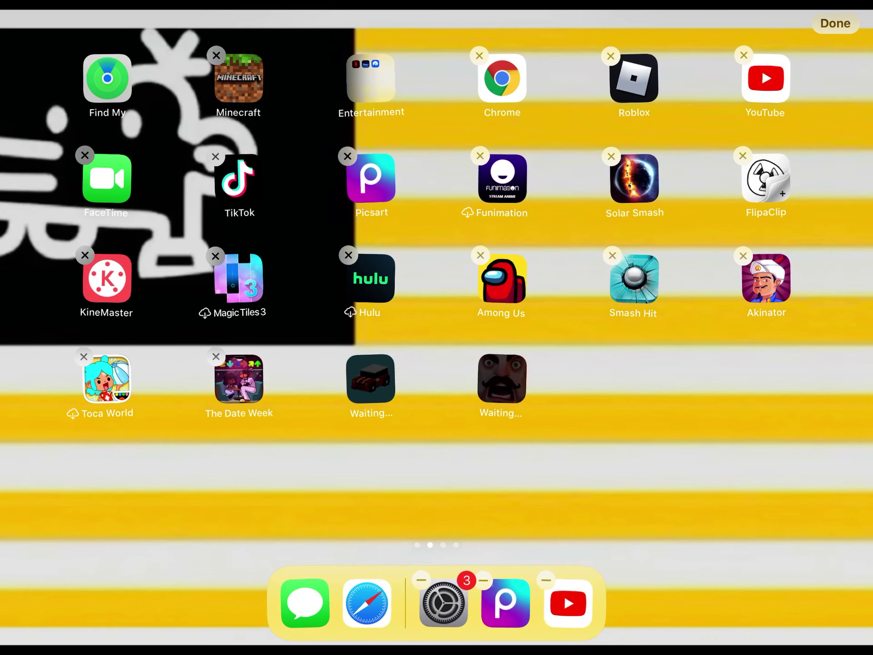
{"action": "left_click", "coordinate": [216, 356]}
{"action": "left_click", "coordinate": [491, 368]}
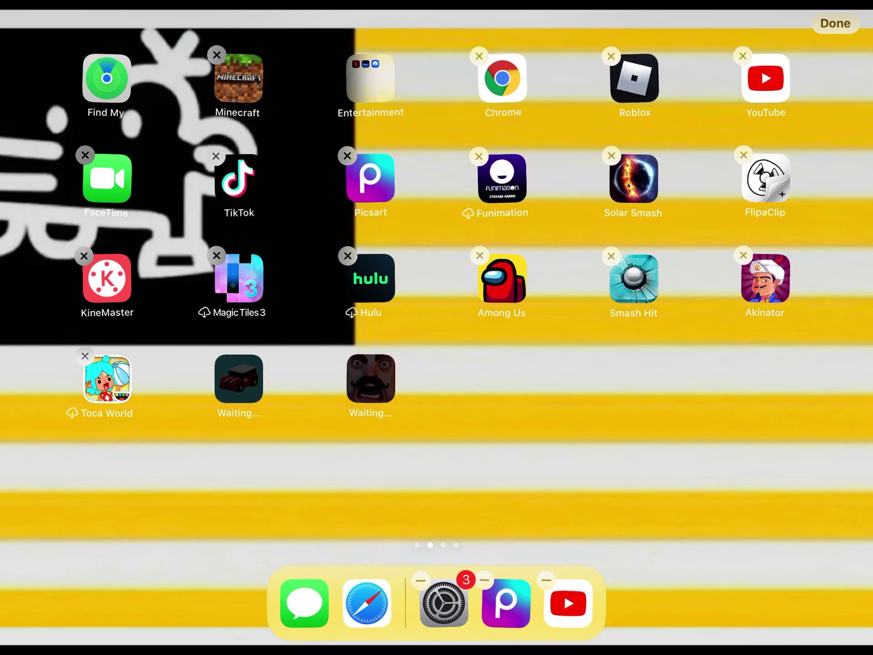
{"action": "left_click", "coordinate": [835, 23]}
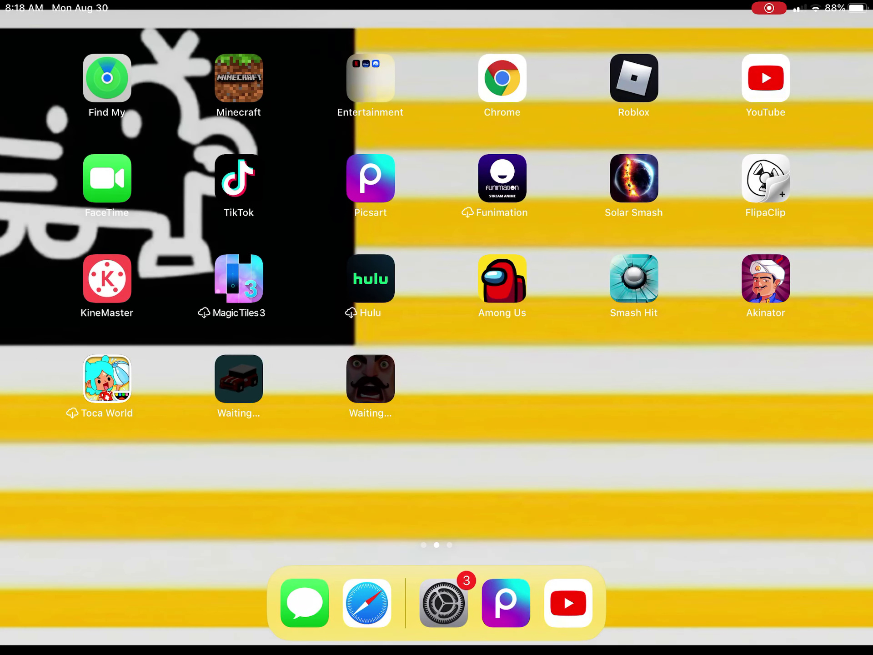
{"action": "left_click", "coordinate": [765, 78]}
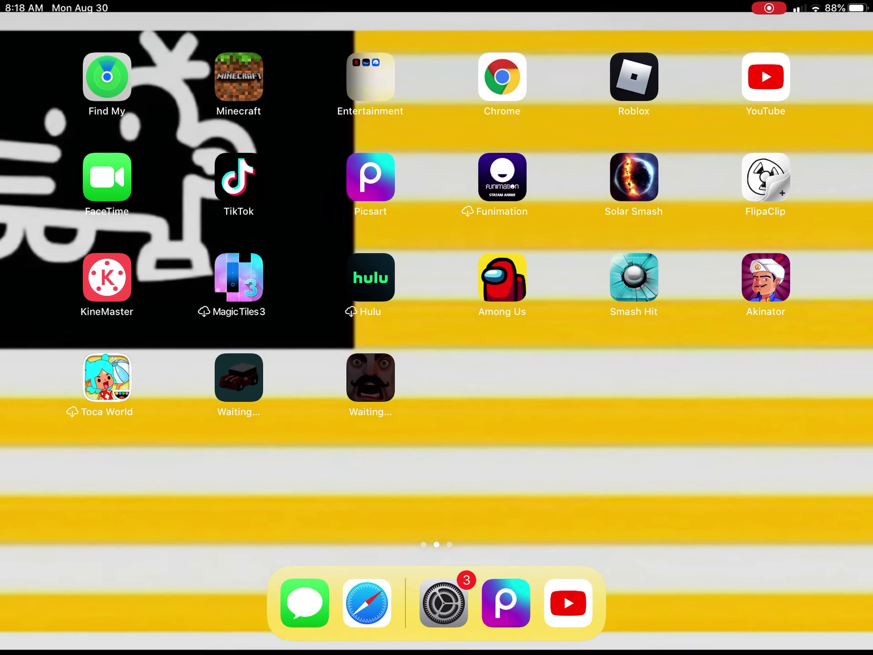
Step: Swipe away the Roblox, YouTube, Settings and Akinator cards, then return to Picsart
{"action": "key", "text": "super"}
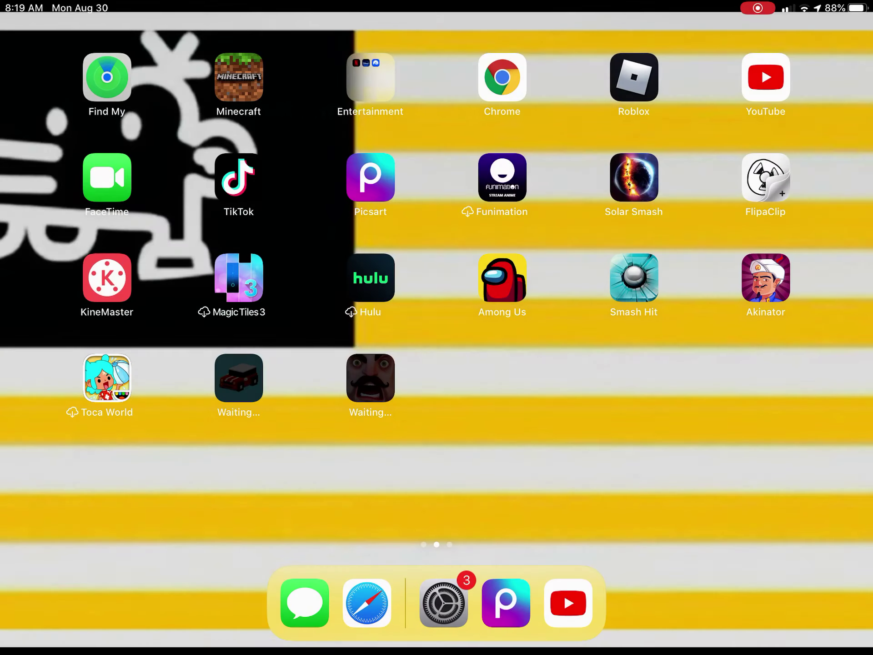
{"action": "left_click_drag", "start_coordinate": [121, 177], "coordinate": [121, 28]}
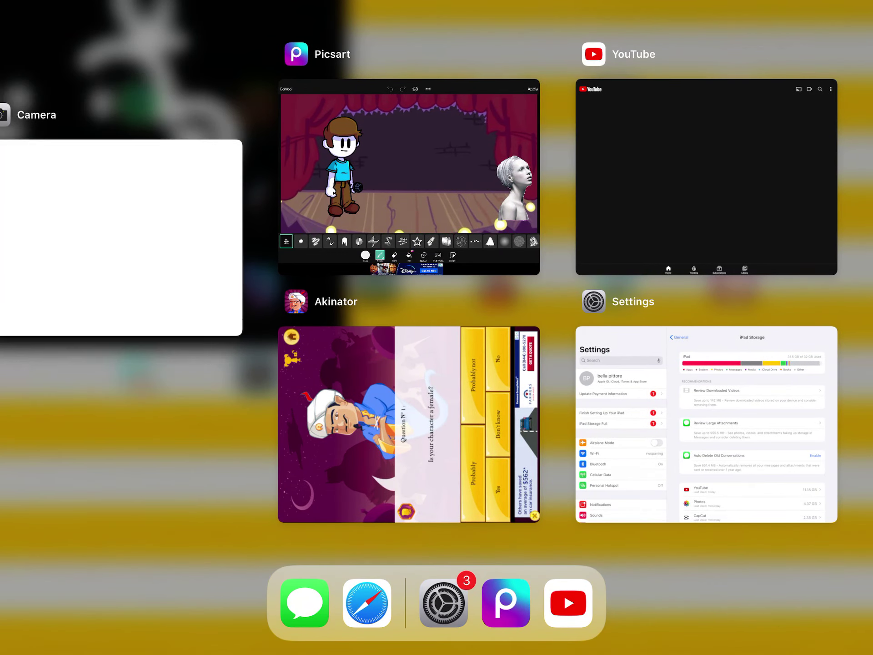
{"action": "left_click_drag", "start_coordinate": [706, 178], "coordinate": [706, 28]}
{"action": "left_click_drag", "start_coordinate": [706, 204], "coordinate": [705, 28]}
{"action": "left_click_drag", "start_coordinate": [706, 287], "coordinate": [706, 68]}
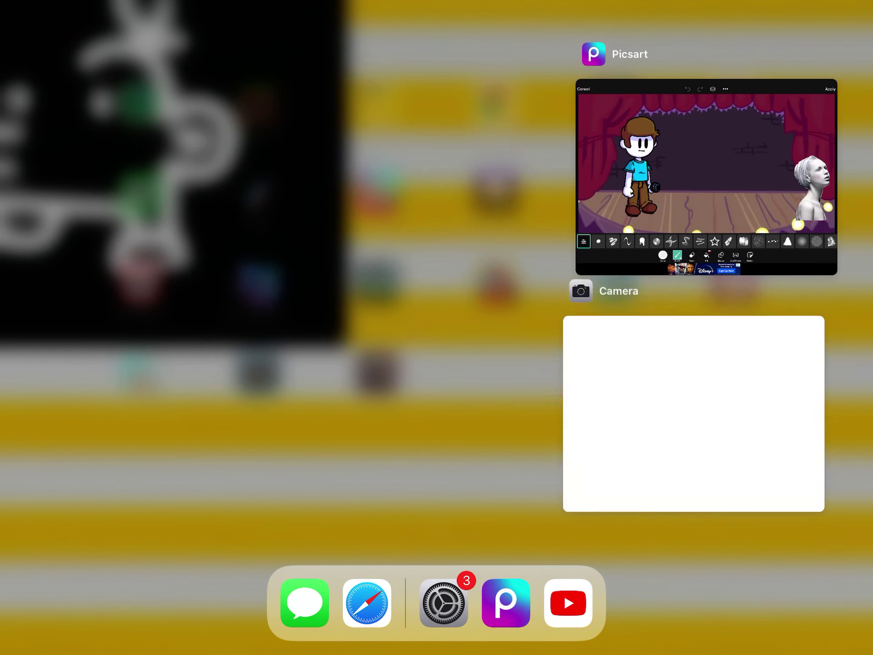
{"action": "left_click", "coordinate": [706, 158]}
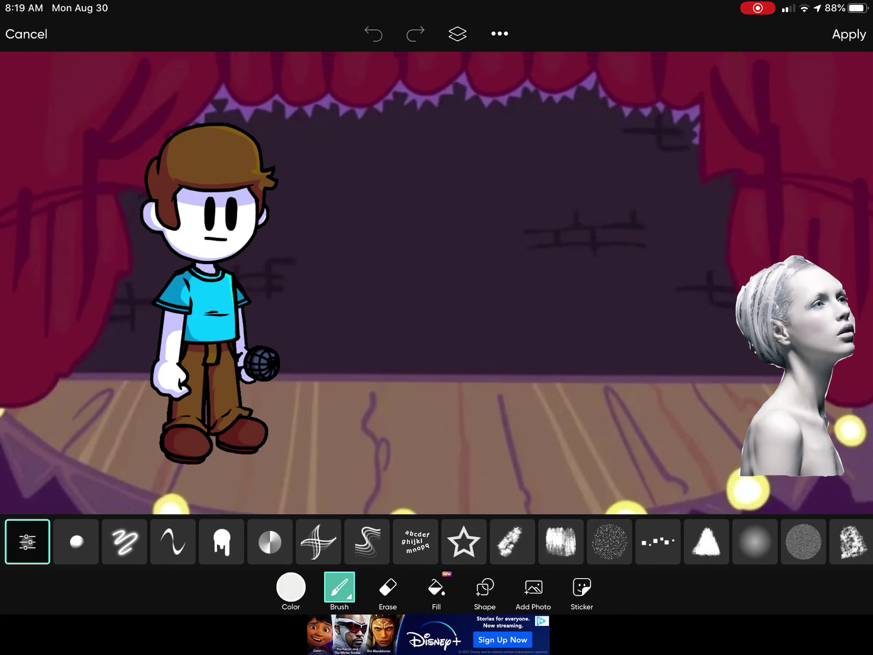
{"action": "scroll", "coordinate": [212, 273], "scroll_direction": "up", "scroll_amount": 5}
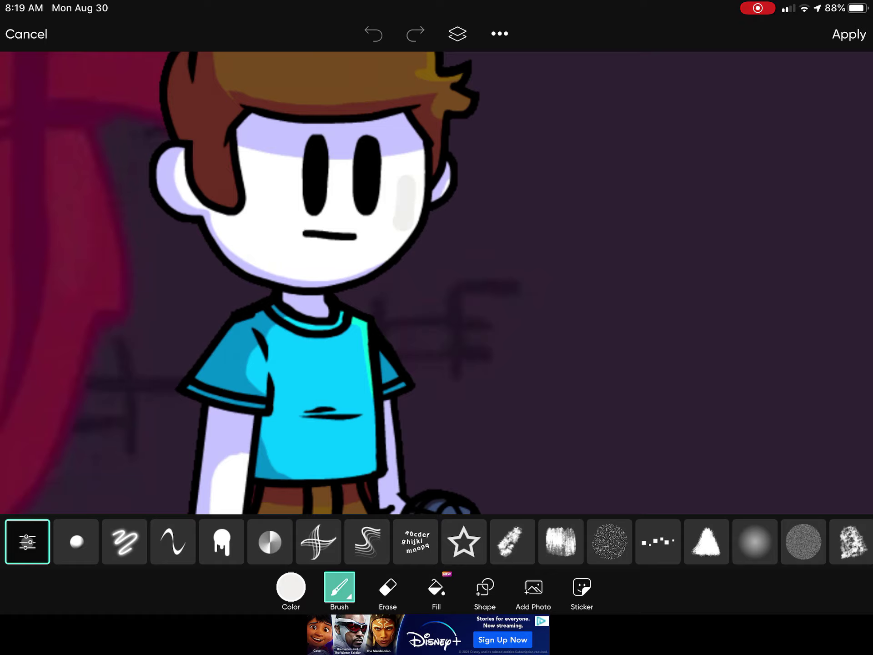
Step: Paint off-white over the boy's right cheek and beside the eye, undoing the eye stroke
{"action": "left_click_drag", "start_coordinate": [406, 157], "coordinate": [417, 221]}
{"action": "scroll", "coordinate": [307, 204], "scroll_direction": "up", "scroll_amount": 5}
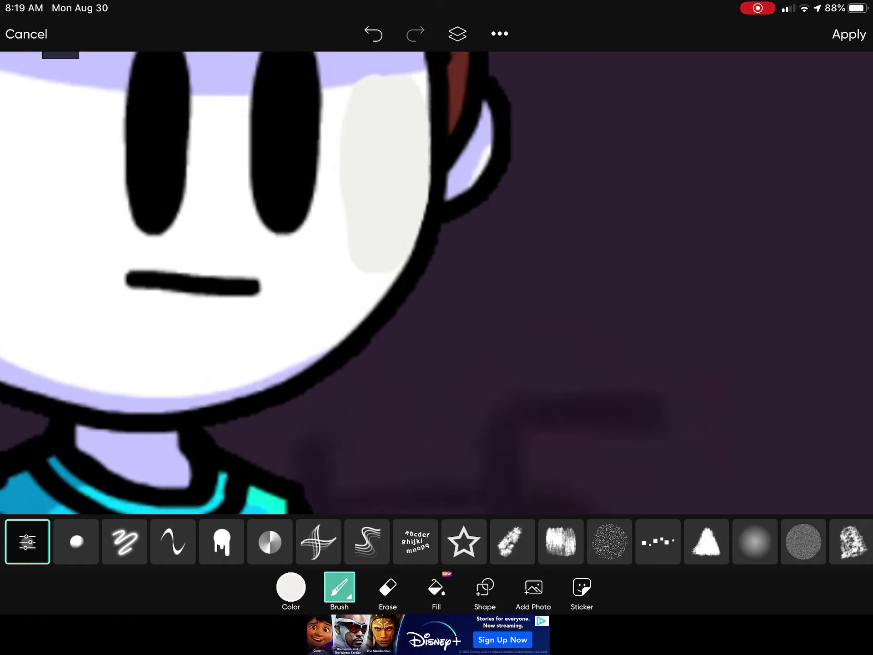
{"action": "left_click_drag", "start_coordinate": [477, 150], "coordinate": [477, 300]}
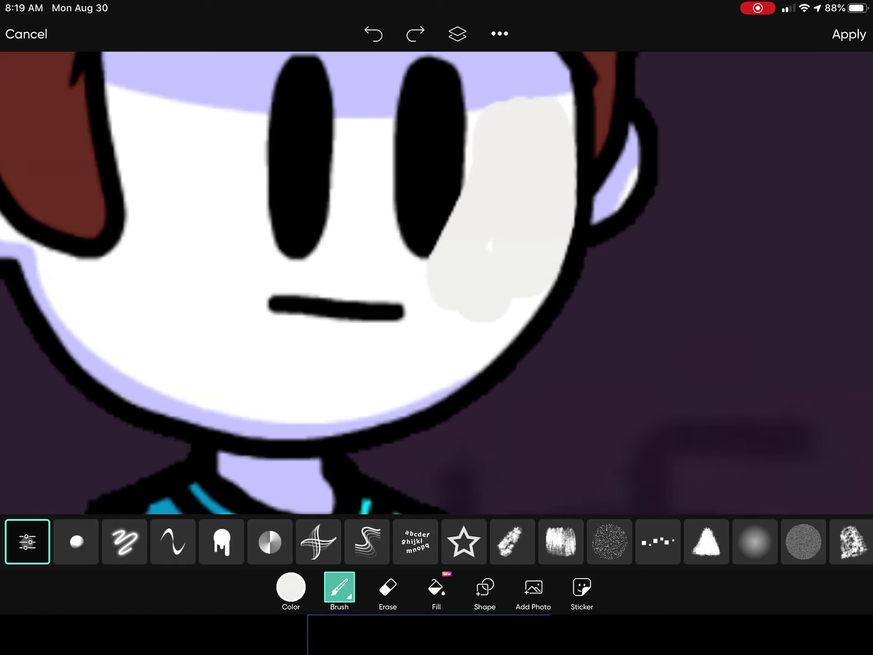
{"action": "left_click", "coordinate": [373, 34]}
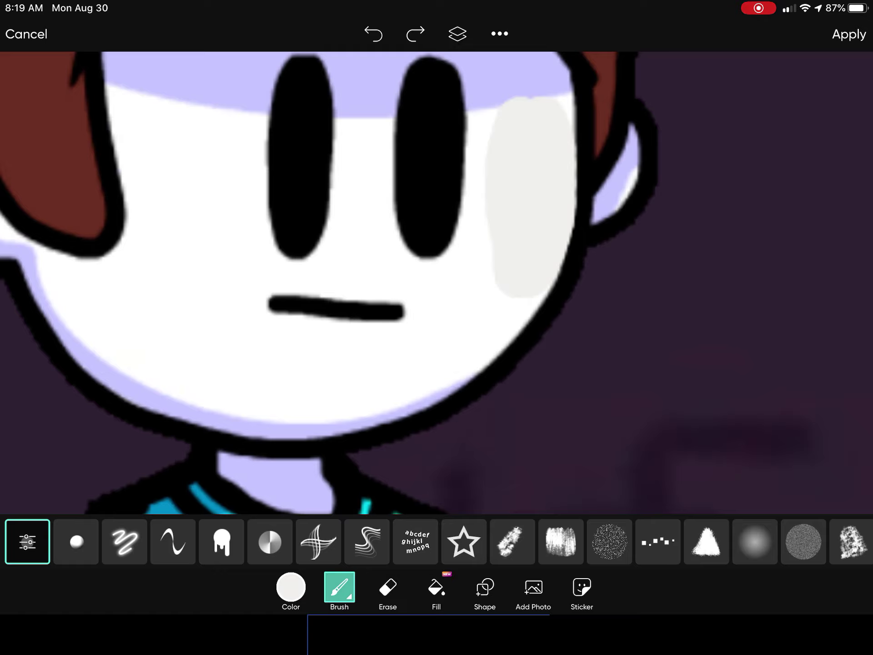
{"action": "left_click_drag", "start_coordinate": [485, 90], "coordinate": [478, 157]}
{"action": "left_click_drag", "start_coordinate": [478, 205], "coordinate": [477, 341]}
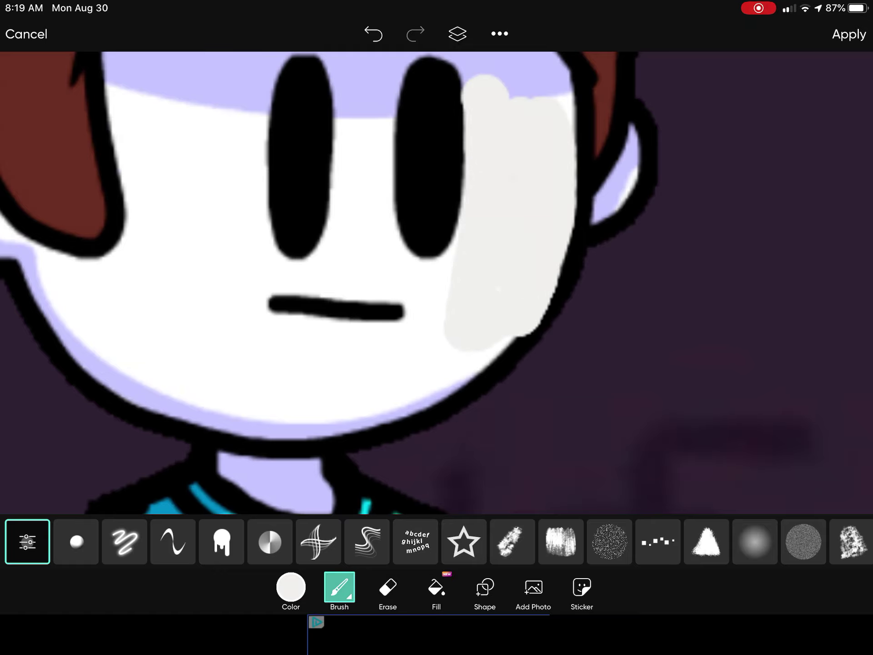
{"action": "scroll", "coordinate": [437, 273], "scroll_direction": "down", "scroll_amount": 3}
{"action": "scroll", "coordinate": [437, 273], "scroll_direction": "up", "scroll_amount": 2}
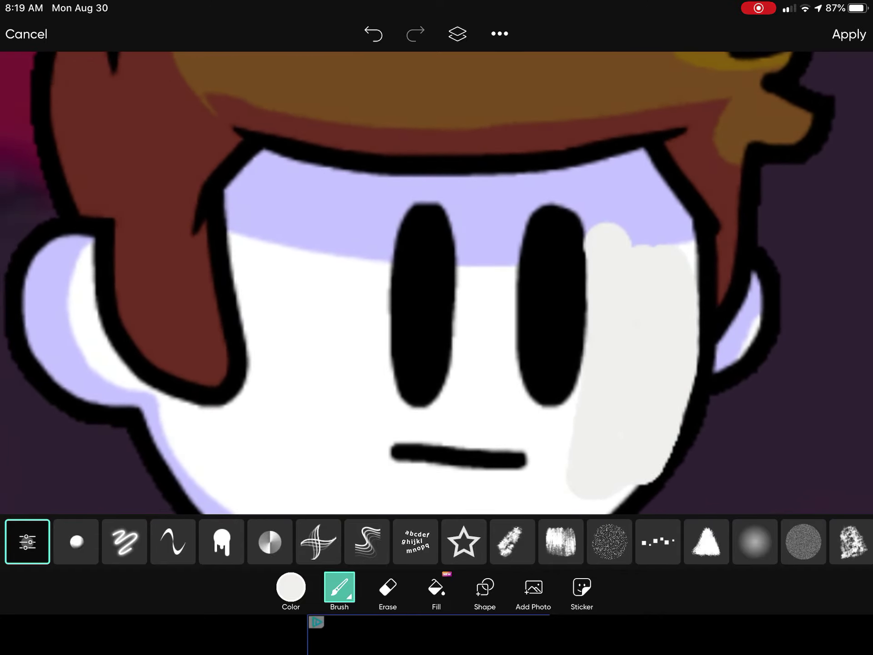
Step: Paint off-white over the right-hand eye, a forehead band and the face's right edge
{"action": "mouse_move", "coordinate": [601, 218]}
{"action": "left_mouse_down"}
{"action": "mouse_move", "coordinate": [552, 382]}
{"action": "mouse_move", "coordinate": [566, 204]}
{"action": "left_mouse_up"}
{"action": "mouse_move", "coordinate": [539, 273]}
{"action": "left_mouse_down"}
{"action": "mouse_move", "coordinate": [518, 219]}
{"action": "mouse_move", "coordinate": [327, 225]}
{"action": "mouse_move", "coordinate": [245, 164]}
{"action": "mouse_move", "coordinate": [464, 205]}
{"action": "mouse_move", "coordinate": [634, 178]}
{"action": "mouse_move", "coordinate": [642, 160]}
{"action": "mouse_move", "coordinate": [382, 174]}
{"action": "left_mouse_up"}
{"action": "left_click_drag", "start_coordinate": [403, 229], "coordinate": [450, 229]}
{"action": "left_click_drag", "start_coordinate": [634, 239], "coordinate": [681, 212]}
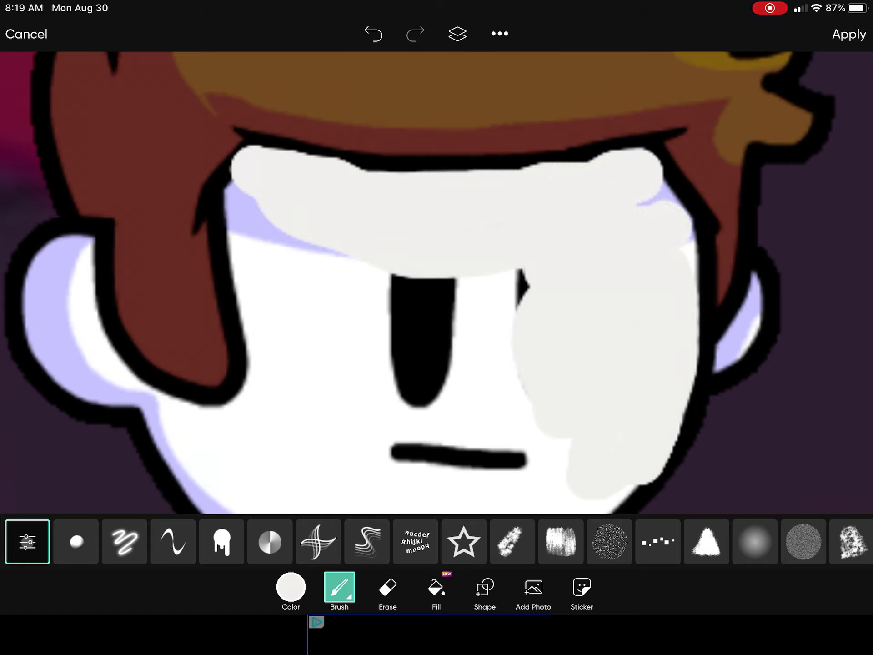
{"action": "left_click_drag", "start_coordinate": [699, 280], "coordinate": [701, 362]}
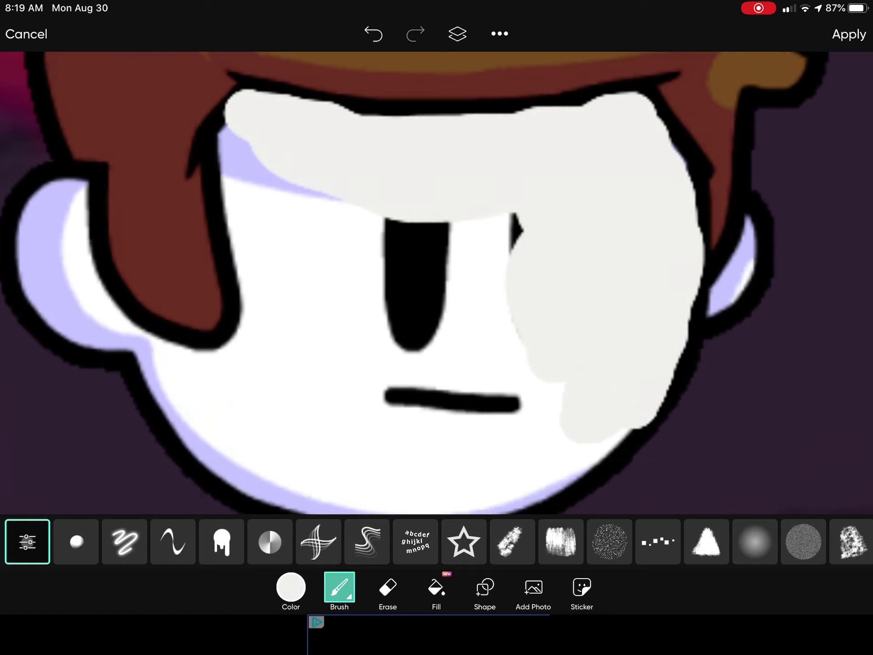
{"action": "scroll", "coordinate": [437, 273], "scroll_direction": "down", "scroll_amount": 5}
{"action": "mouse_move", "coordinate": [614, 383]}
{"action": "left_mouse_down"}
{"action": "mouse_move", "coordinate": [661, 341]}
{"action": "mouse_move", "coordinate": [410, 392]}
{"action": "mouse_move", "coordinate": [341, 388]}
{"action": "mouse_move", "coordinate": [273, 355]}
{"action": "mouse_move", "coordinate": [195, 273]}
{"action": "mouse_move", "coordinate": [231, 260]}
{"action": "mouse_move", "coordinate": [280, 273]}
{"action": "mouse_move", "coordinate": [303, 171]}
{"action": "mouse_move", "coordinate": [262, 89]}
{"action": "left_mouse_up"}
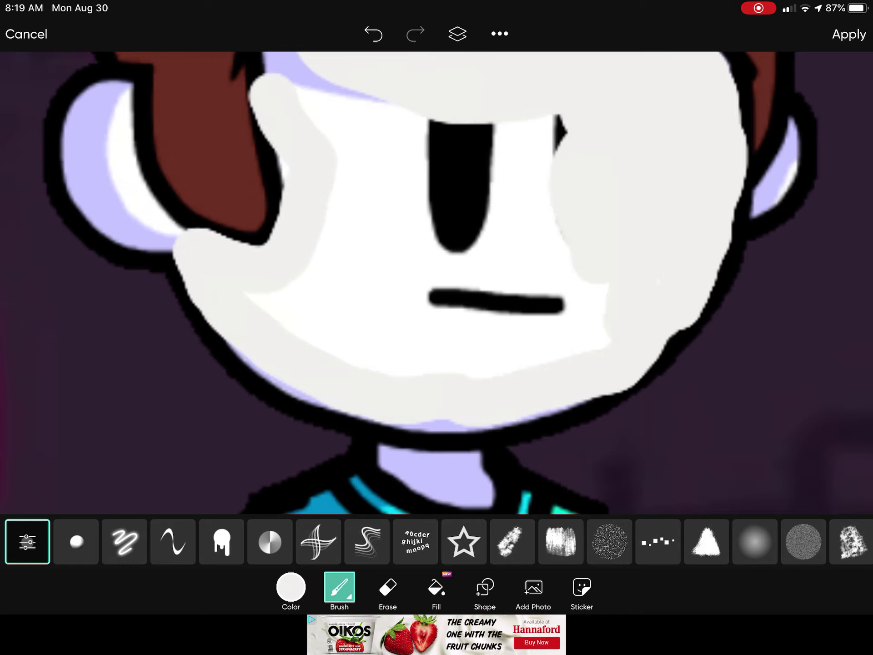
Step: Paint off-white over the forehead, the eyes and the mouth
{"action": "left_click_drag", "start_coordinate": [437, 205], "coordinate": [518, 341]}
{"action": "left_click_drag", "start_coordinate": [369, 171], "coordinate": [422, 341]}
{"action": "mouse_move", "coordinate": [423, 232]}
{"action": "left_mouse_down"}
{"action": "mouse_move", "coordinate": [477, 355]}
{"action": "mouse_move", "coordinate": [450, 369]}
{"action": "left_mouse_up"}
{"action": "left_click_drag", "start_coordinate": [477, 266], "coordinate": [621, 313]}
{"action": "left_click_drag", "start_coordinate": [621, 273], "coordinate": [614, 355]}
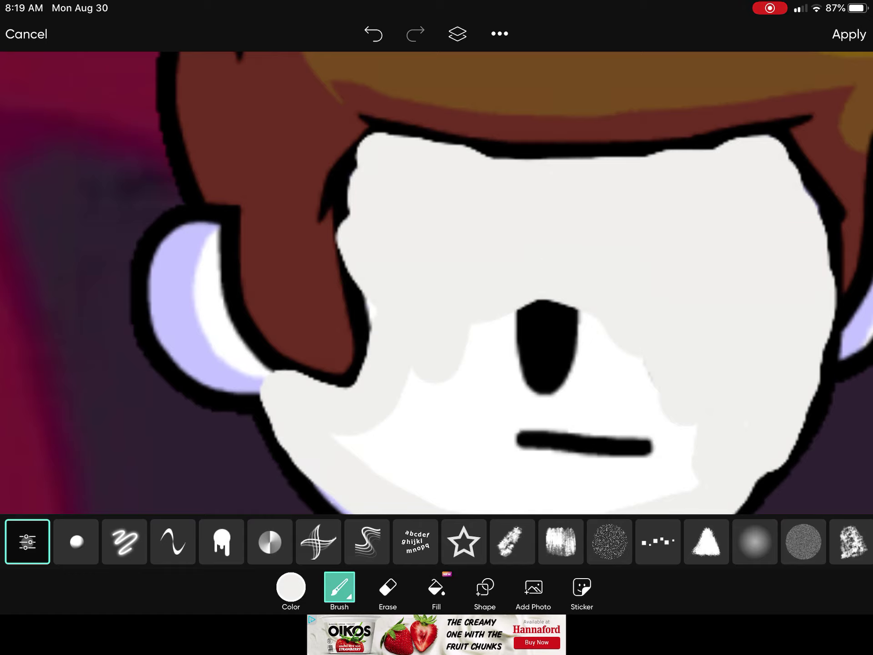
{"action": "left_click_drag", "start_coordinate": [477, 321], "coordinate": [580, 314]}
{"action": "left_click_drag", "start_coordinate": [409, 355], "coordinate": [635, 362]}
{"action": "left_click_drag", "start_coordinate": [464, 395], "coordinate": [655, 396]}
{"action": "left_click_drag", "start_coordinate": [512, 422], "coordinate": [695, 437]}
{"action": "left_click_drag", "start_coordinate": [465, 409], "coordinate": [655, 457]}
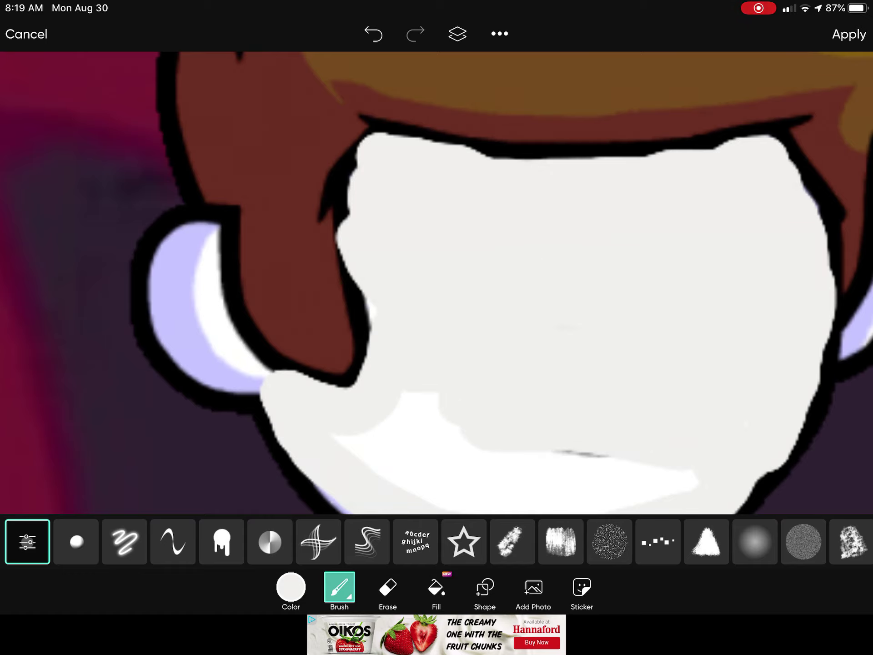
{"action": "left_click_drag", "start_coordinate": [566, 464], "coordinate": [696, 478]}
Step: Touch up the lower face and cover the bright white highlight with off-white
{"action": "left_click_drag", "start_coordinate": [436, 341], "coordinate": [478, 205]}
{"action": "left_click_drag", "start_coordinate": [437, 273], "coordinate": [450, 259]}
{"action": "left_click_drag", "start_coordinate": [627, 355], "coordinate": [709, 382]}
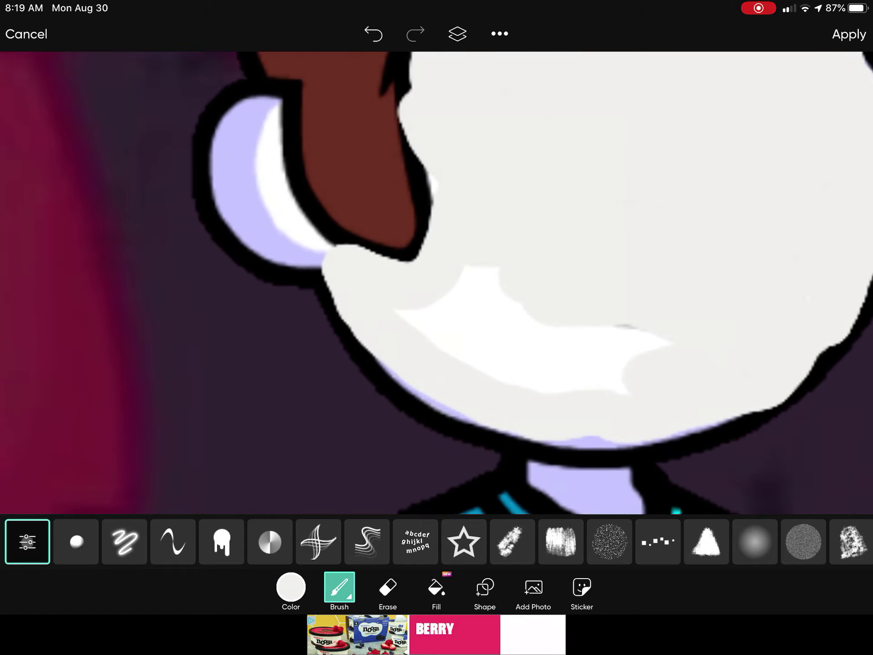
{"action": "left_click_drag", "start_coordinate": [532, 369], "coordinate": [654, 368]}
{"action": "left_click_drag", "start_coordinate": [538, 341], "coordinate": [654, 342]}
{"action": "left_click_drag", "start_coordinate": [477, 368], "coordinate": [546, 314]}
{"action": "left_click_drag", "start_coordinate": [485, 273], "coordinate": [532, 335]}
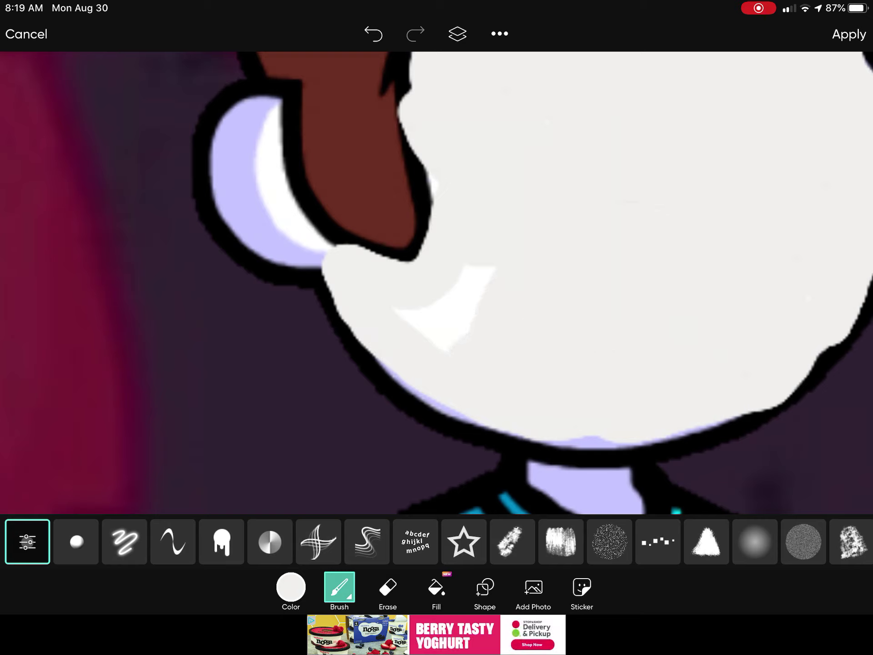
{"action": "left_click_drag", "start_coordinate": [477, 273], "coordinate": [422, 342]}
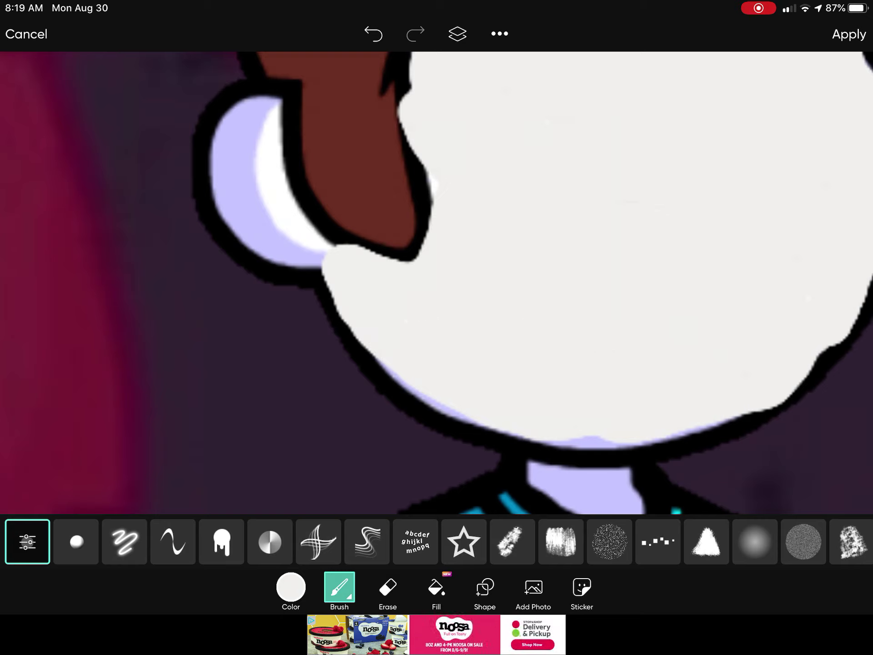
Step: Paint across the lower face, undoing one outline stroke, then bring up brush size/opacity/hardness
{"action": "mouse_move", "coordinate": [381, 371]}
{"action": "left_mouse_down"}
{"action": "mouse_move", "coordinate": [477, 426]}
{"action": "mouse_move", "coordinate": [601, 447]}
{"action": "left_mouse_up"}
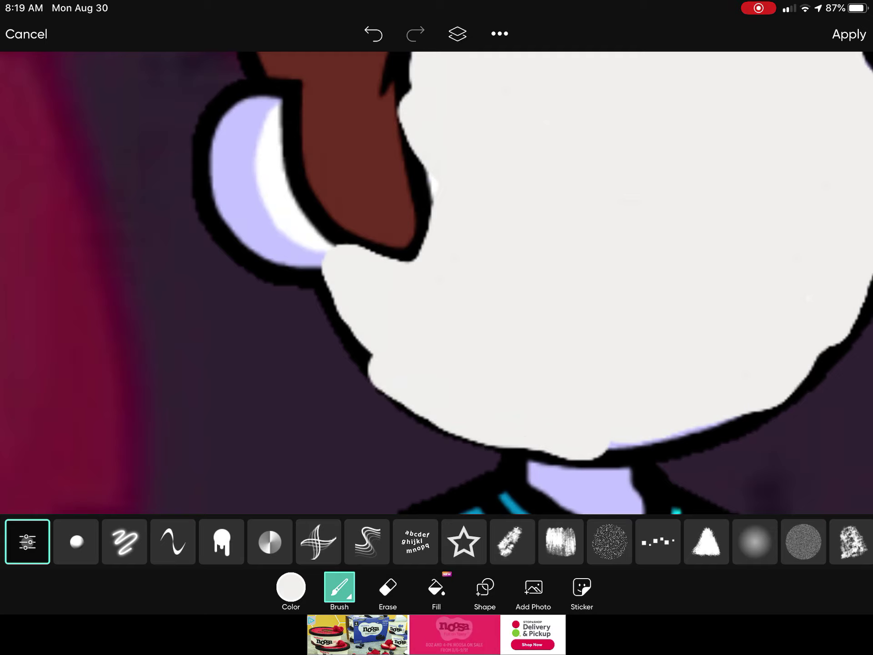
{"action": "left_click", "coordinate": [374, 34]}
{"action": "left_click_drag", "start_coordinate": [471, 280], "coordinate": [709, 368]}
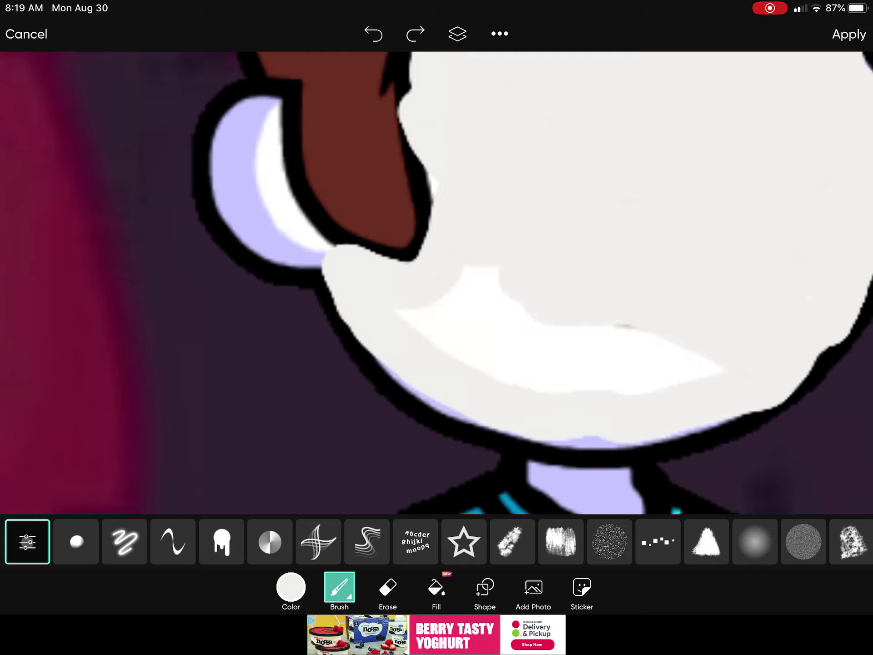
{"action": "mouse_move", "coordinate": [477, 286]}
{"action": "left_mouse_down"}
{"action": "mouse_move", "coordinate": [710, 361]}
{"action": "mouse_move", "coordinate": [423, 321]}
{"action": "mouse_move", "coordinate": [587, 345]}
{"action": "left_mouse_up"}
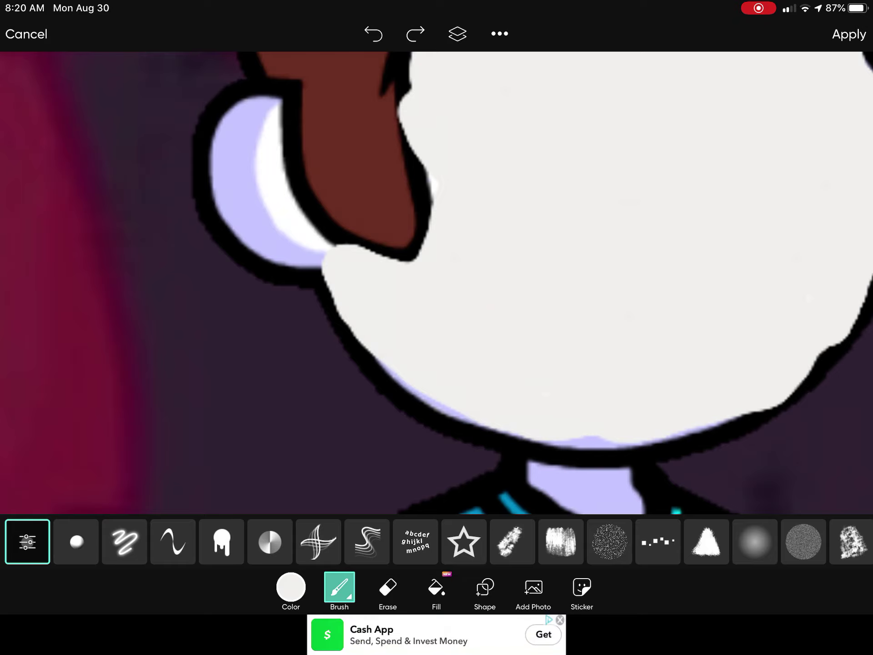
{"action": "left_click_drag", "start_coordinate": [409, 307], "coordinate": [470, 280]}
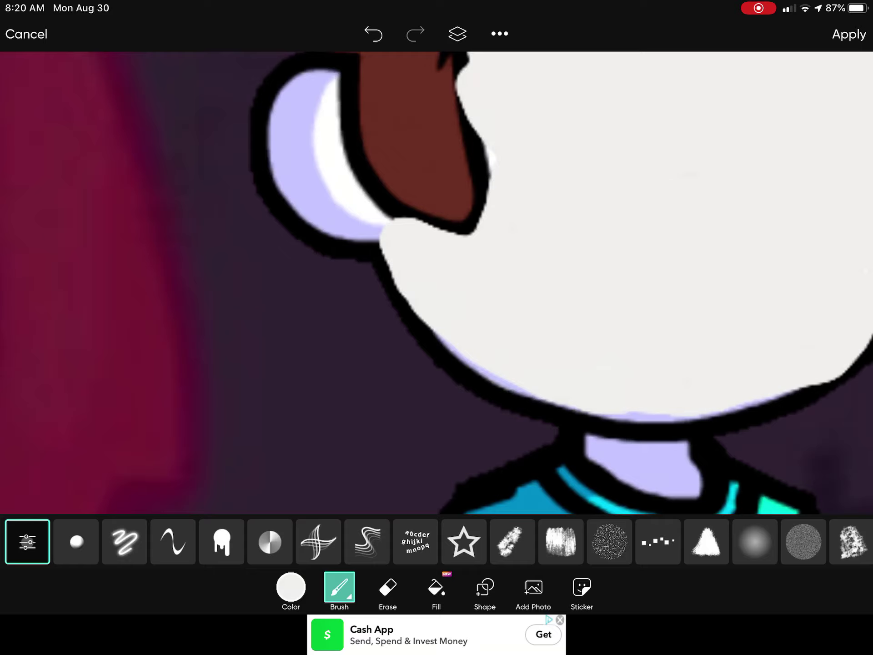
{"action": "left_click", "coordinate": [339, 588]}
{"action": "left_click", "coordinate": [28, 541]}
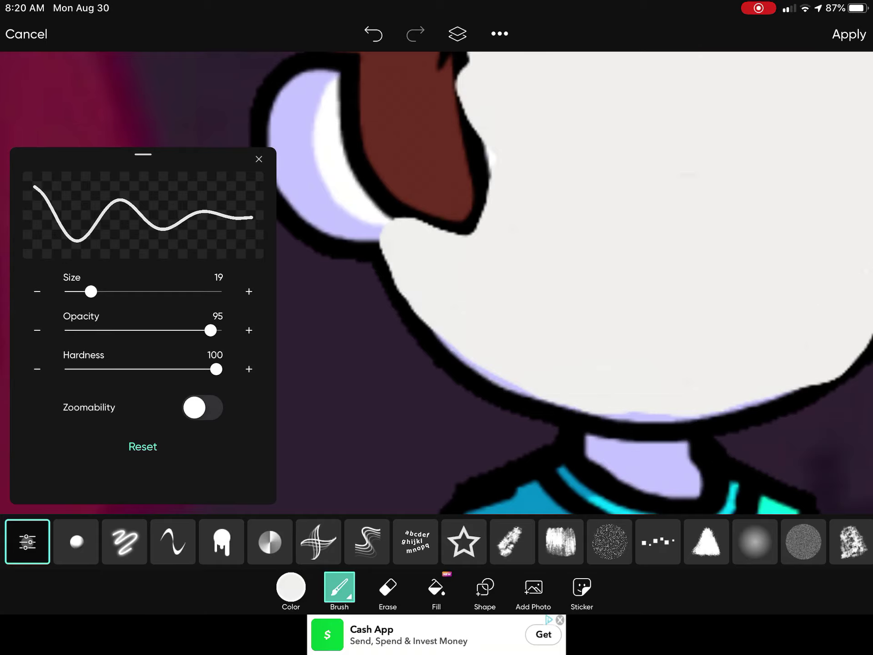
{"action": "scroll", "coordinate": [546, 272], "scroll_direction": "down", "scroll_amount": 3}
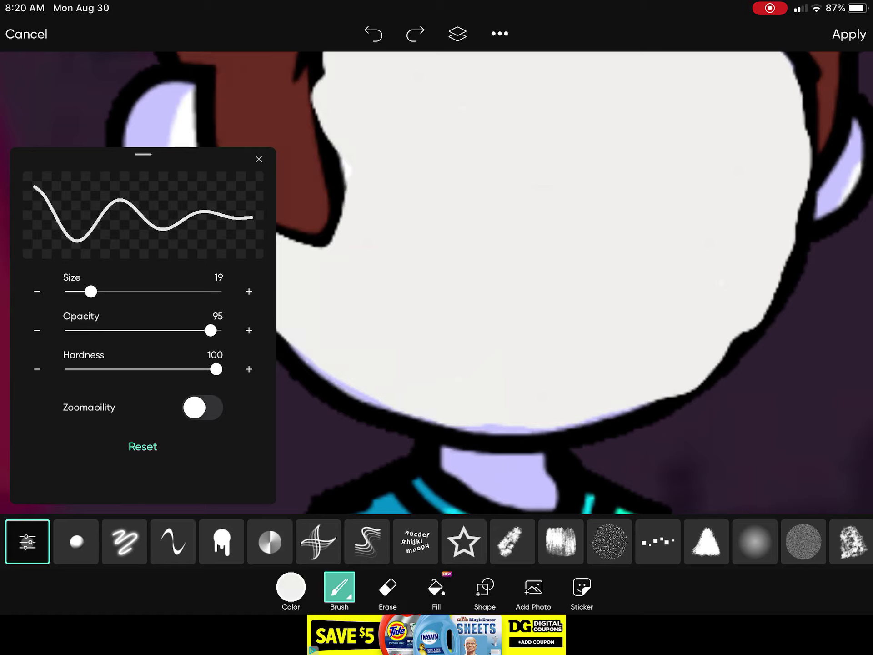
Step: Set the brush to size 10 and paint white over the left ear's lavender highlight
{"action": "mouse_move", "coordinate": [91, 291]}
{"action": "left_mouse_down"}
{"action": "mouse_move", "coordinate": [219, 291]}
{"action": "mouse_move", "coordinate": [70, 291]}
{"action": "left_mouse_up"}
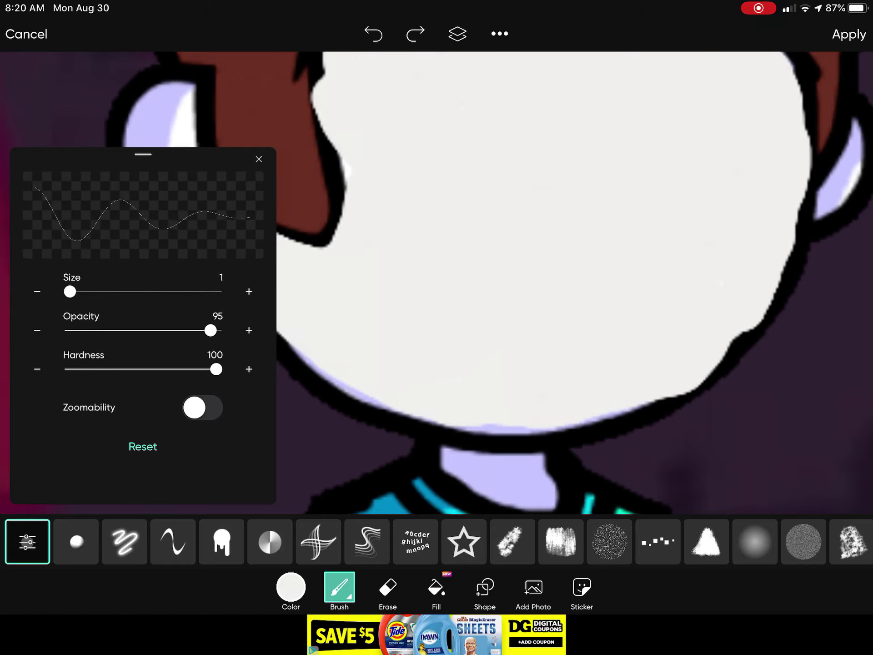
{"action": "left_click_drag", "start_coordinate": [844, 163], "coordinate": [831, 204]}
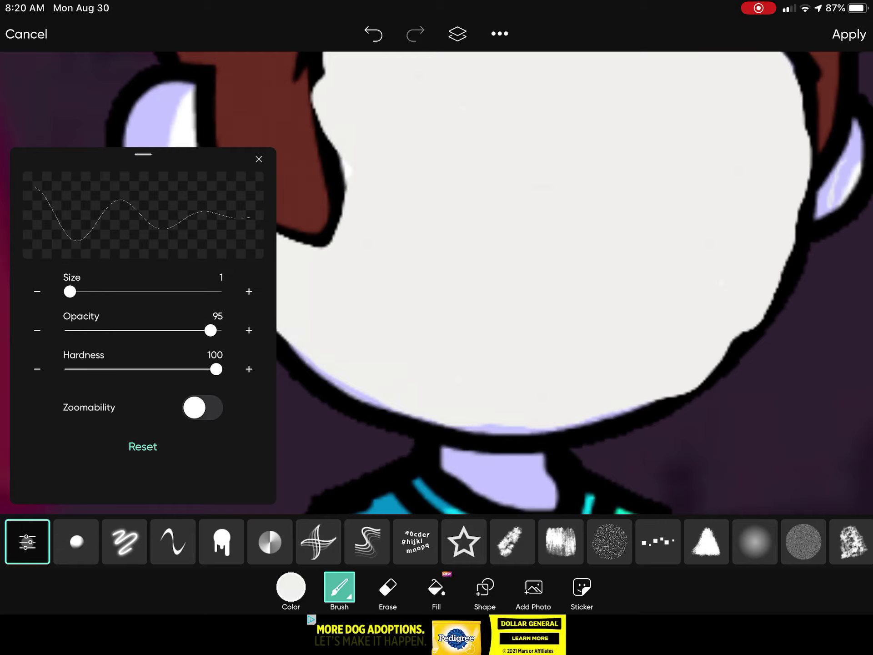
{"action": "left_click_drag", "start_coordinate": [546, 273], "coordinate": [648, 239]}
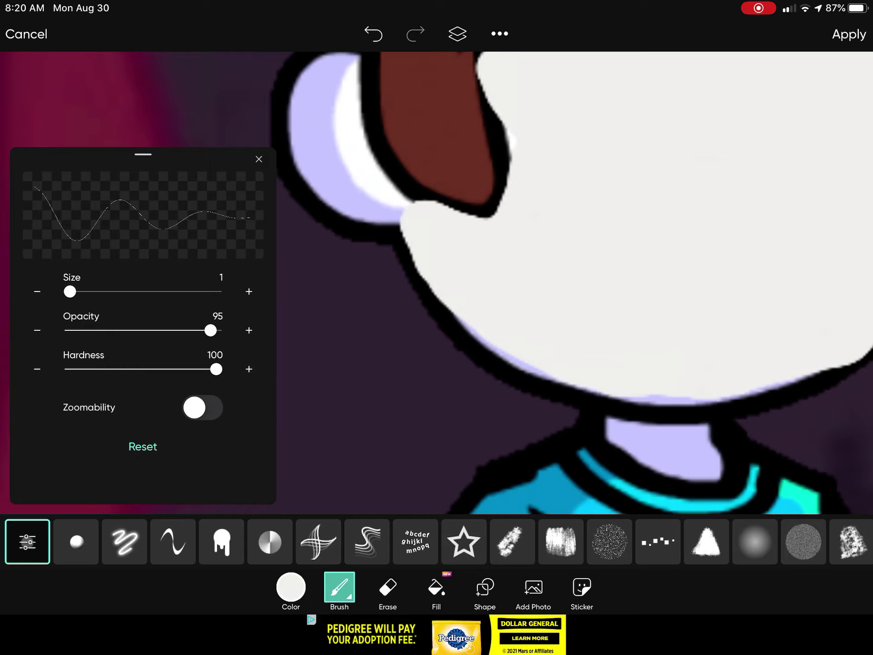
{"action": "left_click_drag", "start_coordinate": [70, 291], "coordinate": [81, 291]}
{"action": "mouse_move", "coordinate": [331, 109]}
{"action": "left_mouse_down"}
{"action": "mouse_move", "coordinate": [333, 167]}
{"action": "mouse_move", "coordinate": [333, 72]}
{"action": "left_mouse_up"}
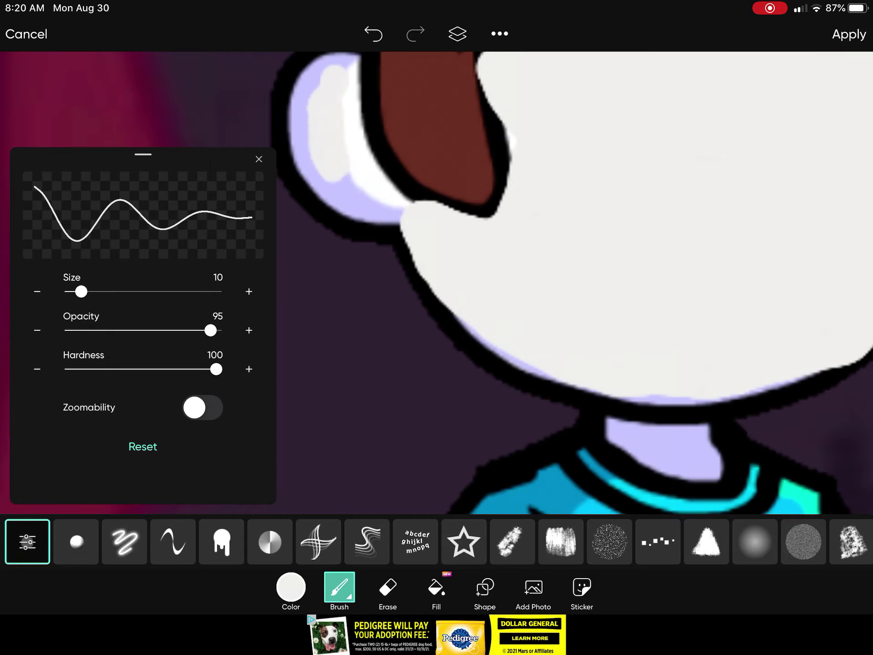
{"action": "left_click_drag", "start_coordinate": [546, 273], "coordinate": [559, 283]}
{"action": "left_click_drag", "start_coordinate": [354, 137], "coordinate": [539, 253]}
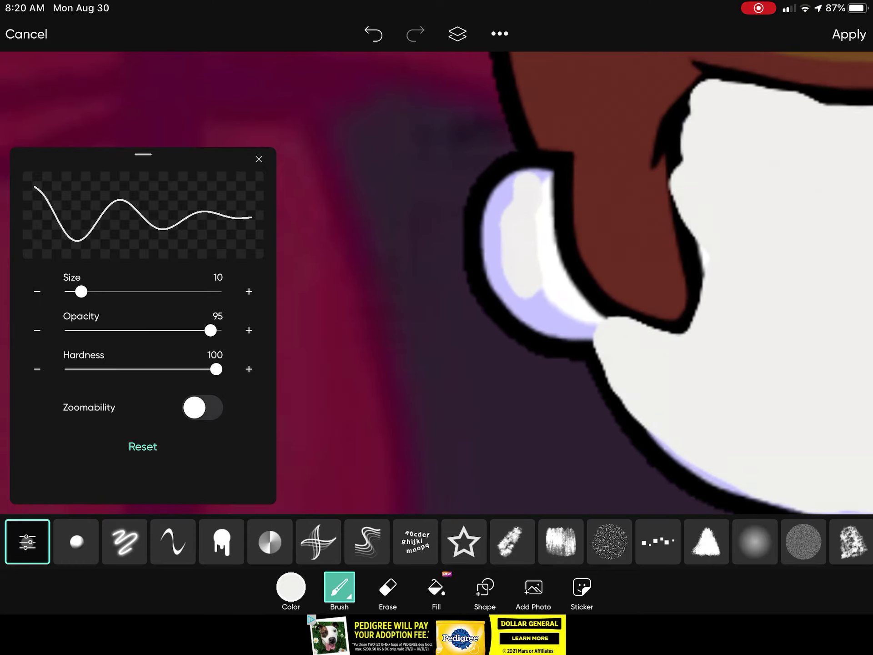
{"action": "left_click_drag", "start_coordinate": [496, 205], "coordinate": [492, 236]}
{"action": "mouse_move", "coordinate": [505, 280]}
{"action": "left_mouse_down"}
{"action": "mouse_move", "coordinate": [559, 331]}
{"action": "mouse_move", "coordinate": [594, 344]}
{"action": "left_mouse_up"}
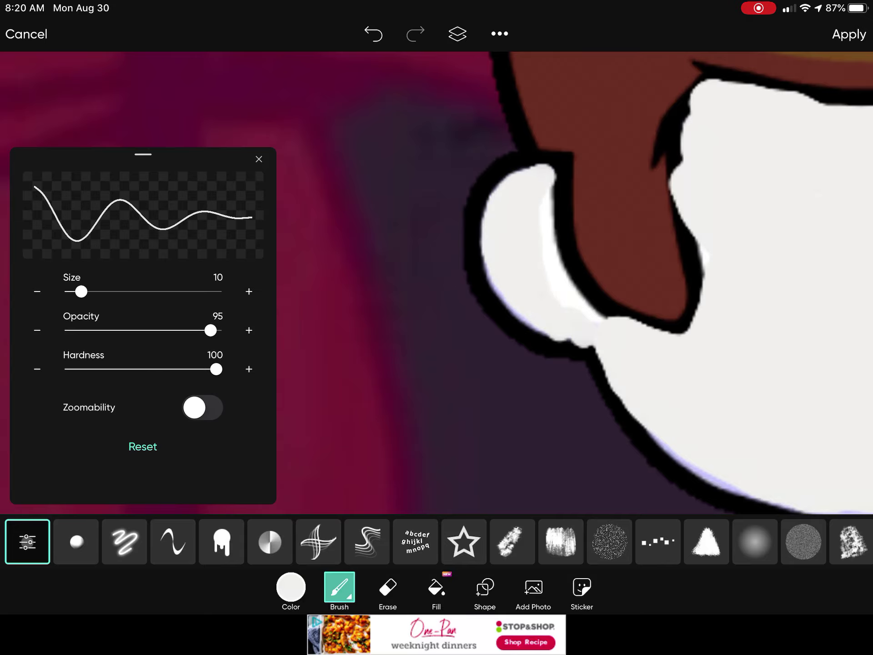
{"action": "left_click_drag", "start_coordinate": [614, 205], "coordinate": [341, 307]}
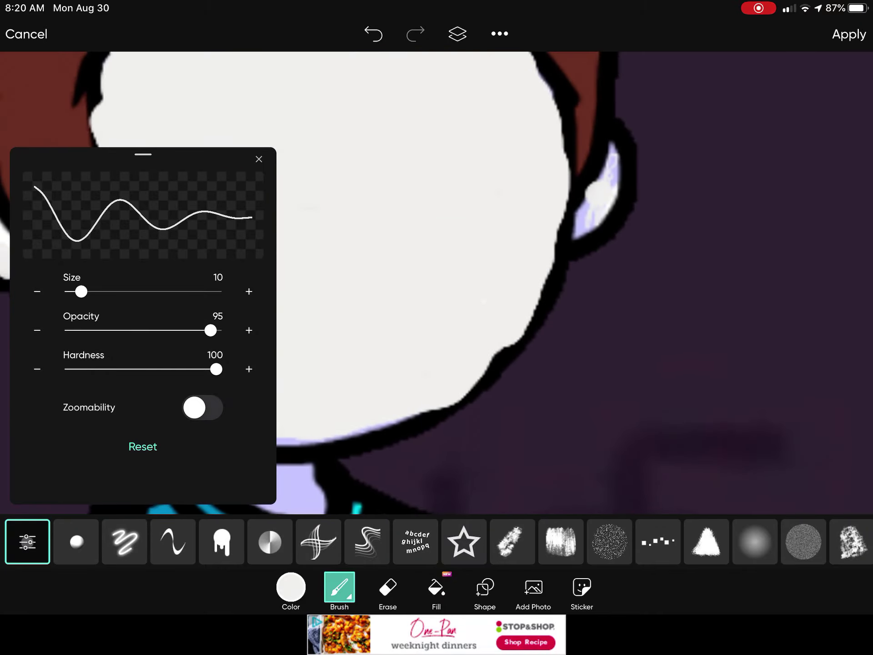
Step: Undo thin size-1 scribbles on the right ear, then paint it white at size 5
{"action": "left_click_drag", "start_coordinate": [81, 292], "coordinate": [70, 291]}
{"action": "left_click_drag", "start_coordinate": [478, 205], "coordinate": [410, 273]}
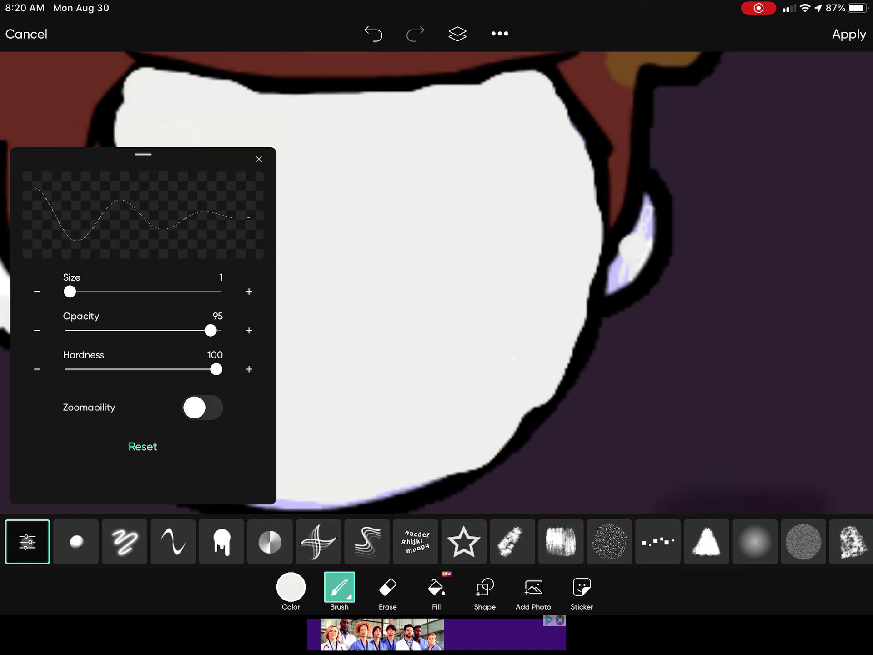
{"action": "left_click_drag", "start_coordinate": [651, 222], "coordinate": [614, 263]}
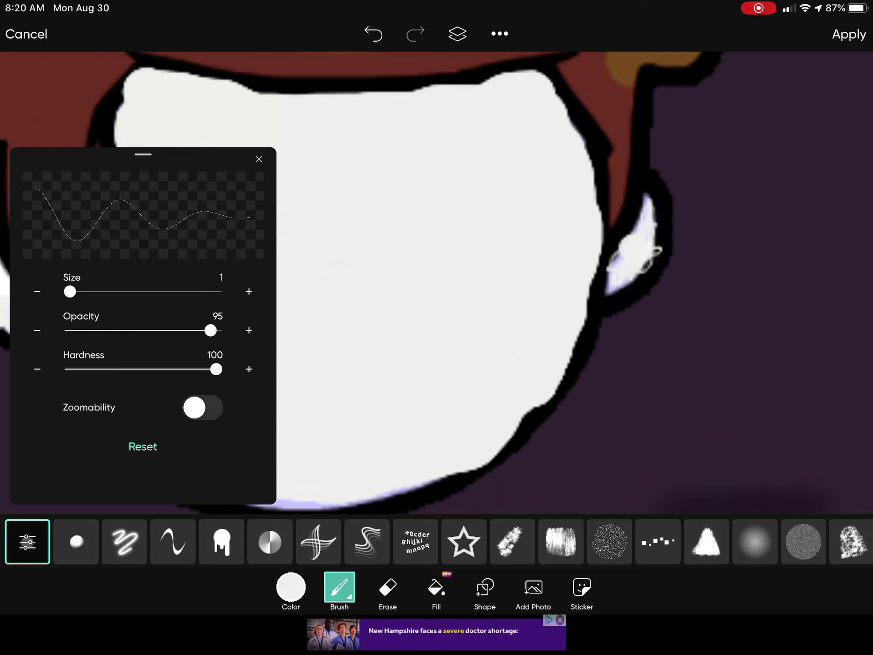
{"action": "left_click_drag", "start_coordinate": [665, 229], "coordinate": [617, 282]}
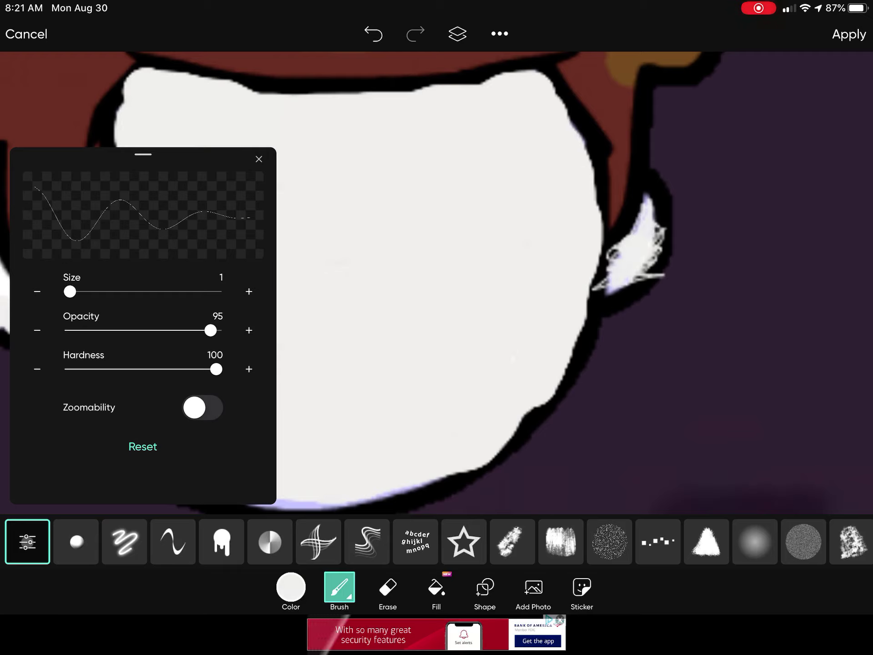
{"action": "left_click", "coordinate": [374, 34]}
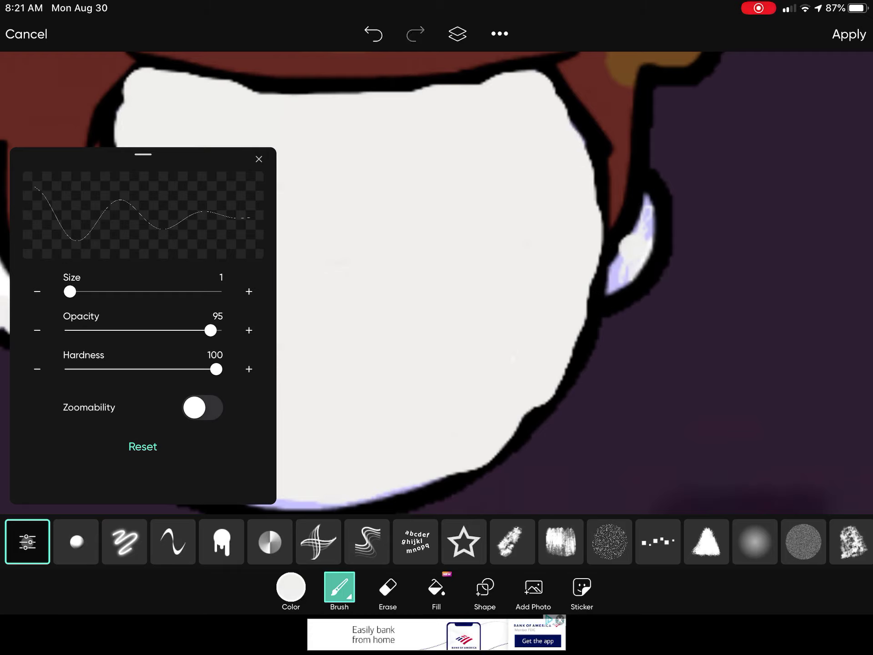
{"action": "left_click_drag", "start_coordinate": [69, 291], "coordinate": [75, 291]}
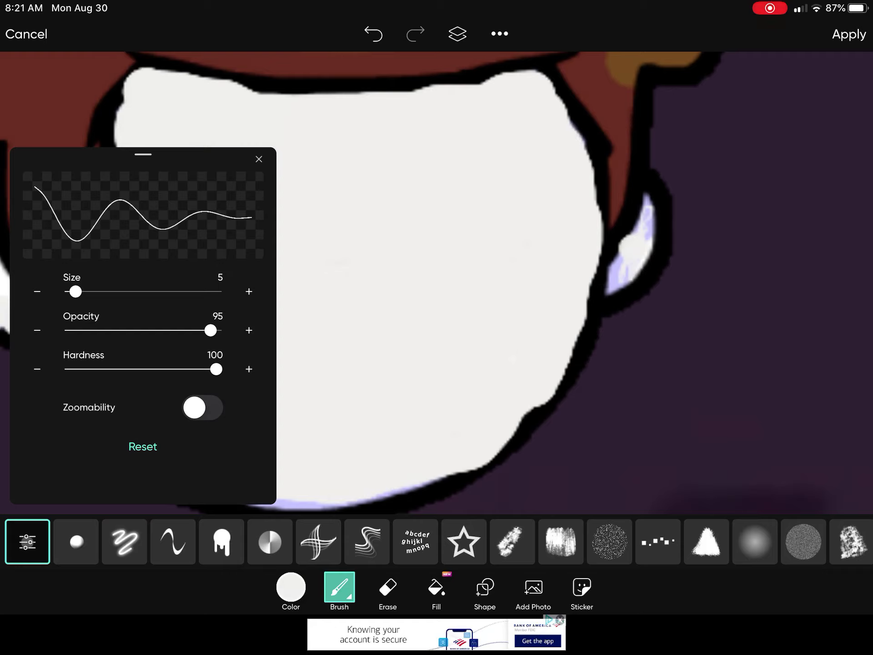
{"action": "mouse_move", "coordinate": [649, 231]}
{"action": "left_mouse_down"}
{"action": "mouse_move", "coordinate": [617, 280]}
{"action": "mouse_move", "coordinate": [644, 224]}
{"action": "mouse_move", "coordinate": [647, 192]}
{"action": "left_mouse_up"}
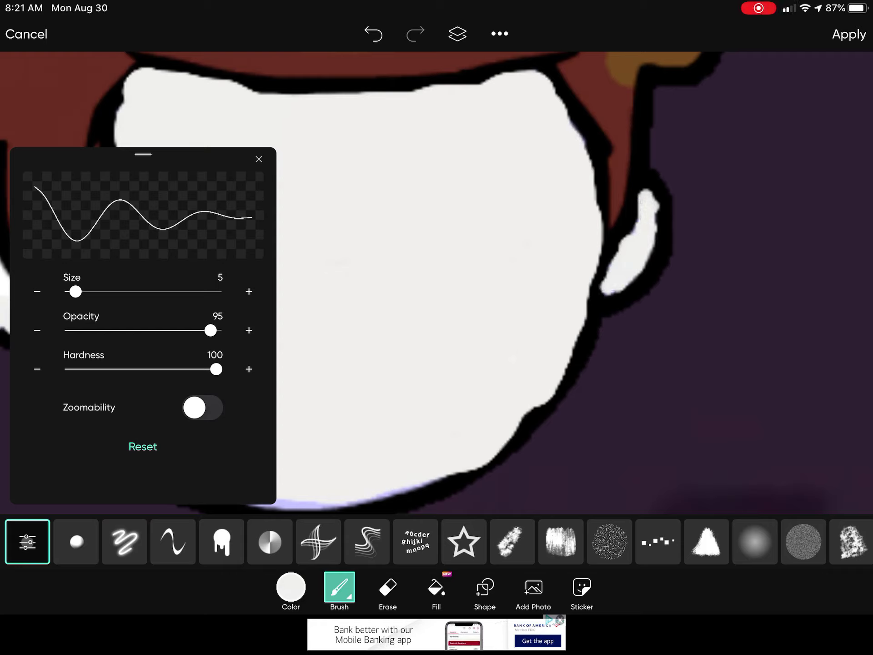
{"action": "scroll", "coordinate": [511, 273], "scroll_direction": "down", "scroll_amount": 5}
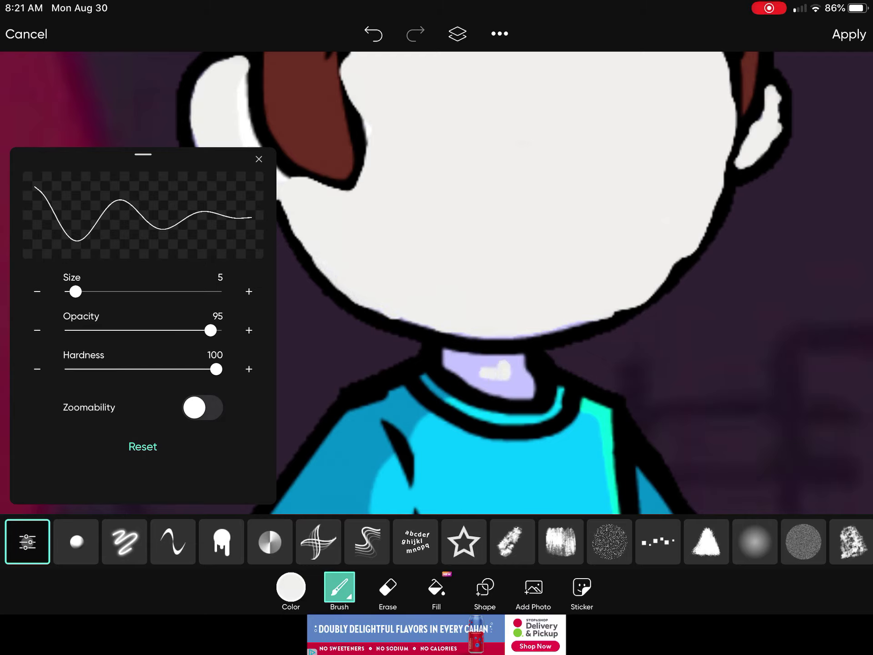
Step: Widen the white over the neck and paint the microphone hand and arm white
{"action": "left_click_drag", "start_coordinate": [519, 388], "coordinate": [478, 386]}
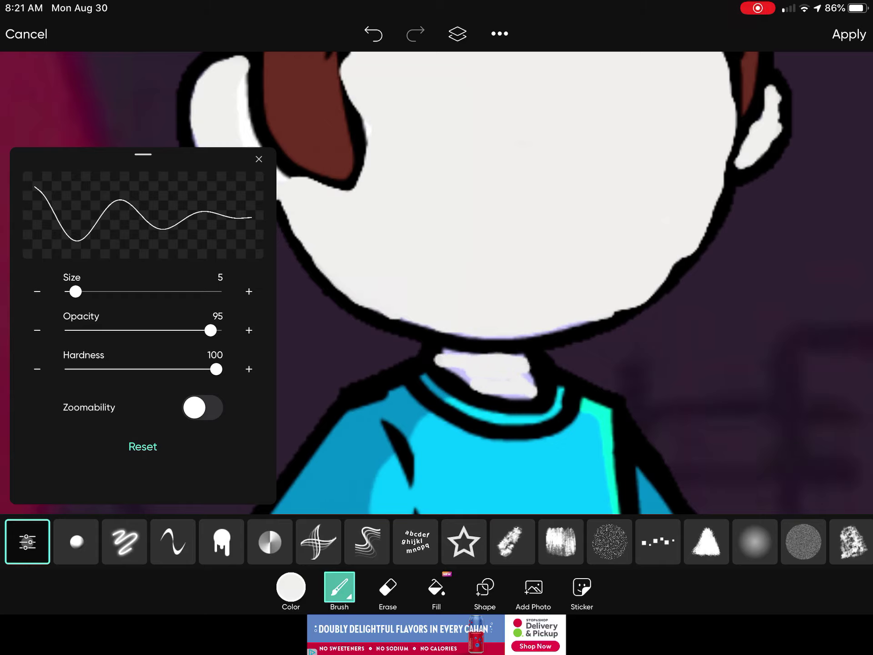
{"action": "mouse_move", "coordinate": [449, 349]}
{"action": "left_mouse_down"}
{"action": "mouse_move", "coordinate": [470, 383]}
{"action": "mouse_move", "coordinate": [538, 396]}
{"action": "mouse_move", "coordinate": [529, 361]}
{"action": "mouse_move", "coordinate": [439, 352]}
{"action": "left_mouse_up"}
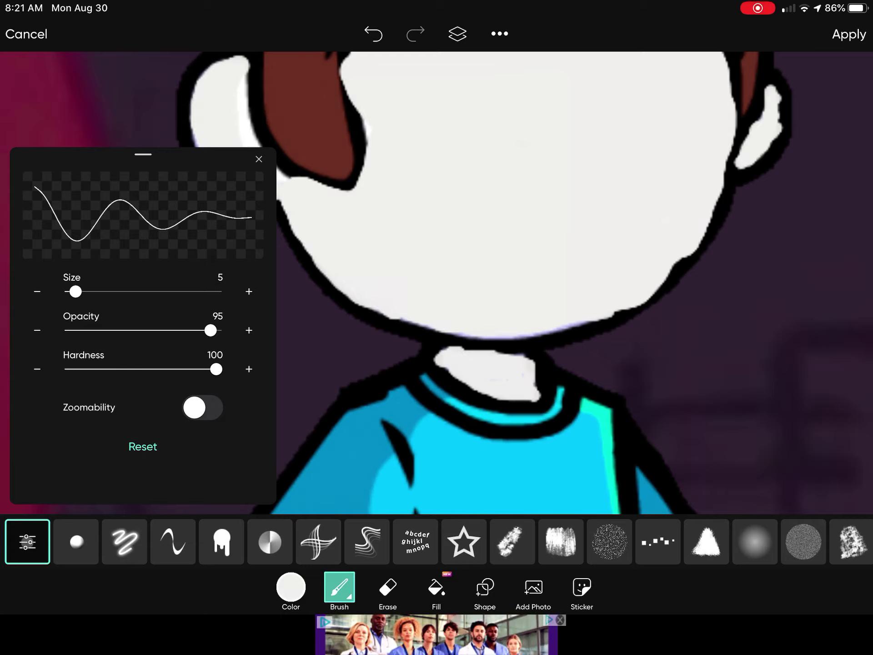
{"action": "left_click_drag", "start_coordinate": [546, 443], "coordinate": [525, 239]}
{"action": "scroll", "coordinate": [545, 307], "scroll_direction": "down", "scroll_amount": 3}
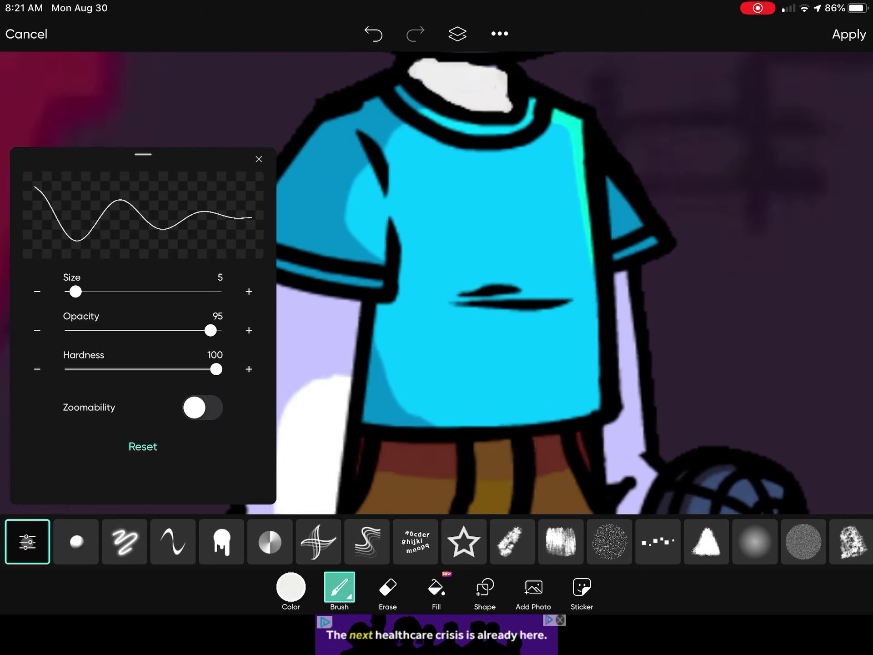
{"action": "mouse_move", "coordinate": [624, 471]}
{"action": "left_mouse_down"}
{"action": "mouse_move", "coordinate": [634, 416]}
{"action": "mouse_move", "coordinate": [637, 460]}
{"action": "mouse_move", "coordinate": [619, 410]}
{"action": "mouse_move", "coordinate": [651, 392]}
{"action": "mouse_move", "coordinate": [622, 277]}
{"action": "left_mouse_up"}
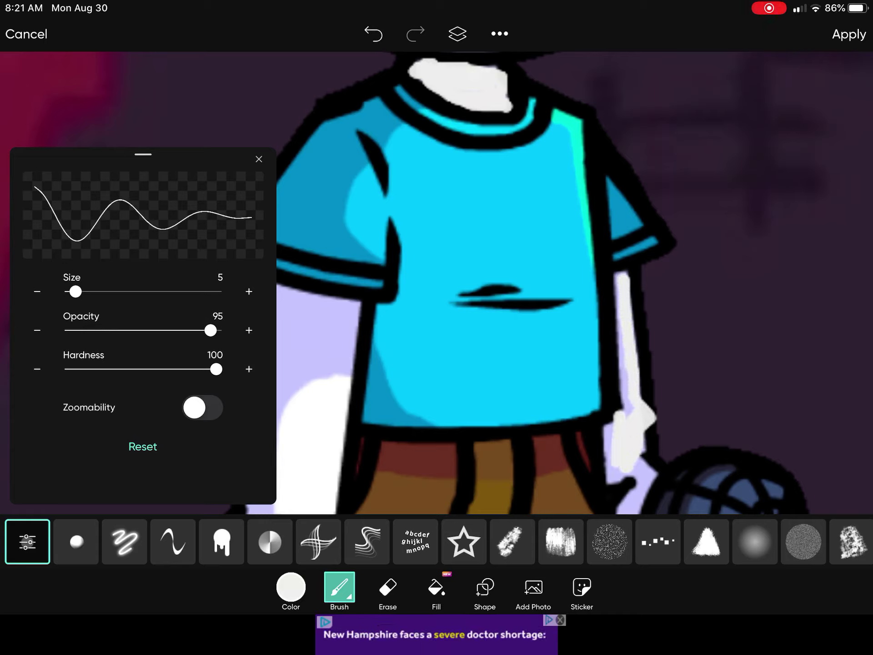
{"action": "left_click_drag", "start_coordinate": [626, 392], "coordinate": [622, 344]}
Step: Extend white over the hand and arm edges, then paint the upper left-side arm off-white
{"action": "mouse_move", "coordinate": [634, 474]}
{"action": "left_mouse_down"}
{"action": "mouse_move", "coordinate": [607, 471]}
{"action": "mouse_move", "coordinate": [606, 419]}
{"action": "left_mouse_up"}
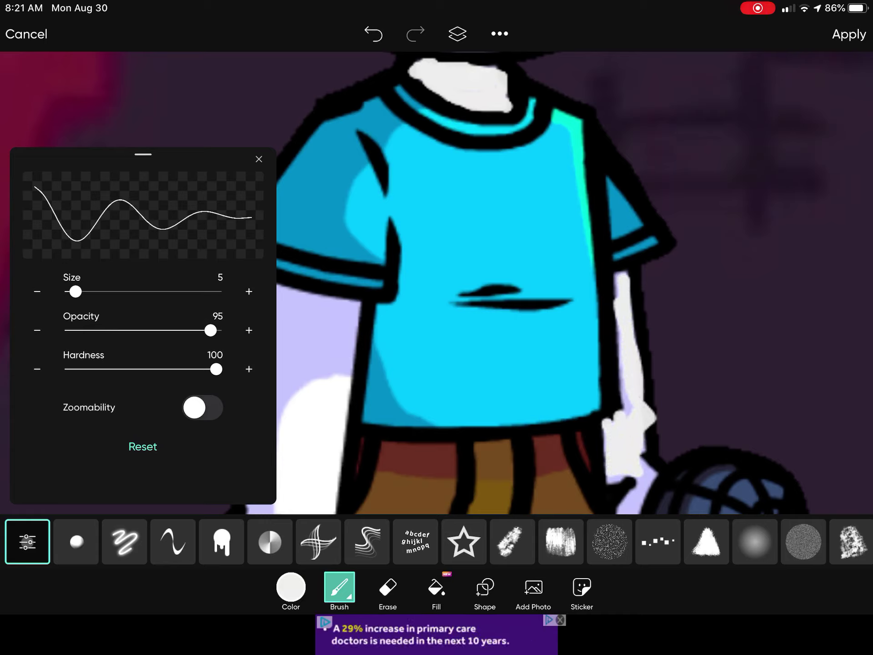
{"action": "mouse_move", "coordinate": [634, 477]}
{"action": "left_mouse_down"}
{"action": "mouse_move", "coordinate": [624, 513]}
{"action": "mouse_move", "coordinate": [662, 508]}
{"action": "mouse_move", "coordinate": [662, 498]}
{"action": "mouse_move", "coordinate": [628, 506]}
{"action": "mouse_move", "coordinate": [629, 487]}
{"action": "left_mouse_up"}
{"action": "left_click_drag", "start_coordinate": [619, 409], "coordinate": [614, 284]}
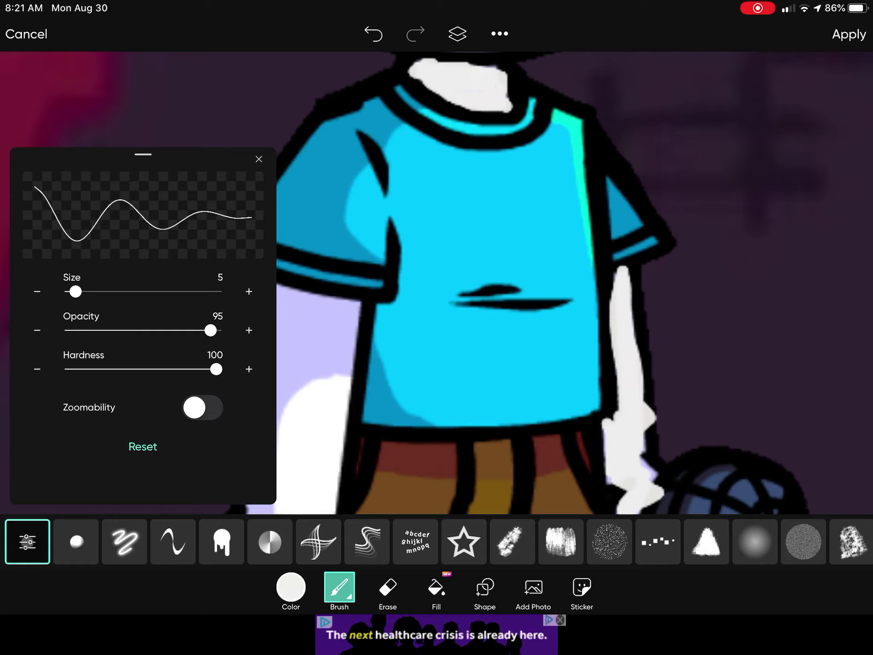
{"action": "scroll", "coordinate": [437, 307], "scroll_direction": "down", "scroll_amount": 5}
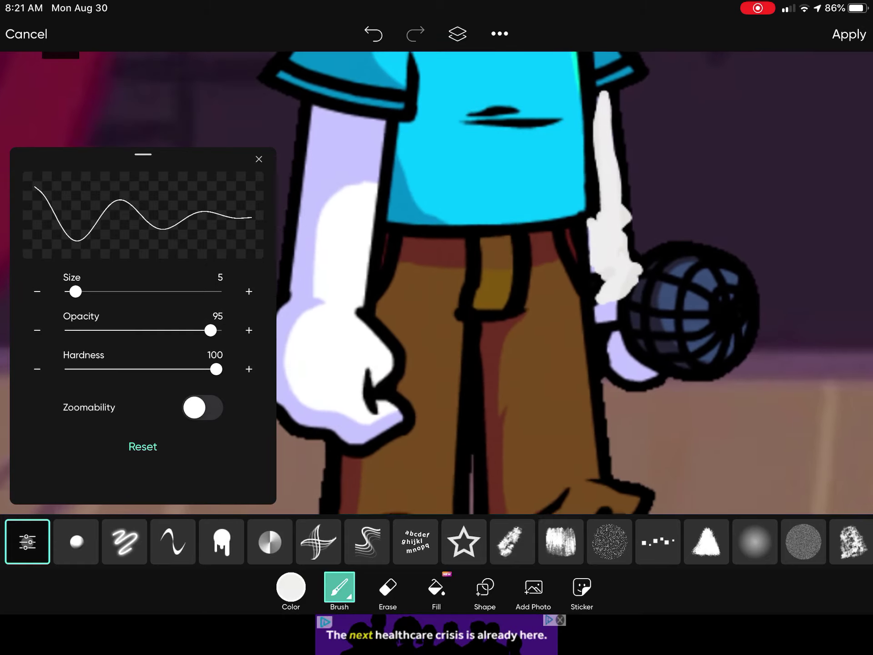
{"action": "mouse_move", "coordinate": [608, 324]}
{"action": "left_mouse_down"}
{"action": "mouse_move", "coordinate": [609, 347]}
{"action": "mouse_move", "coordinate": [628, 318]}
{"action": "left_mouse_up"}
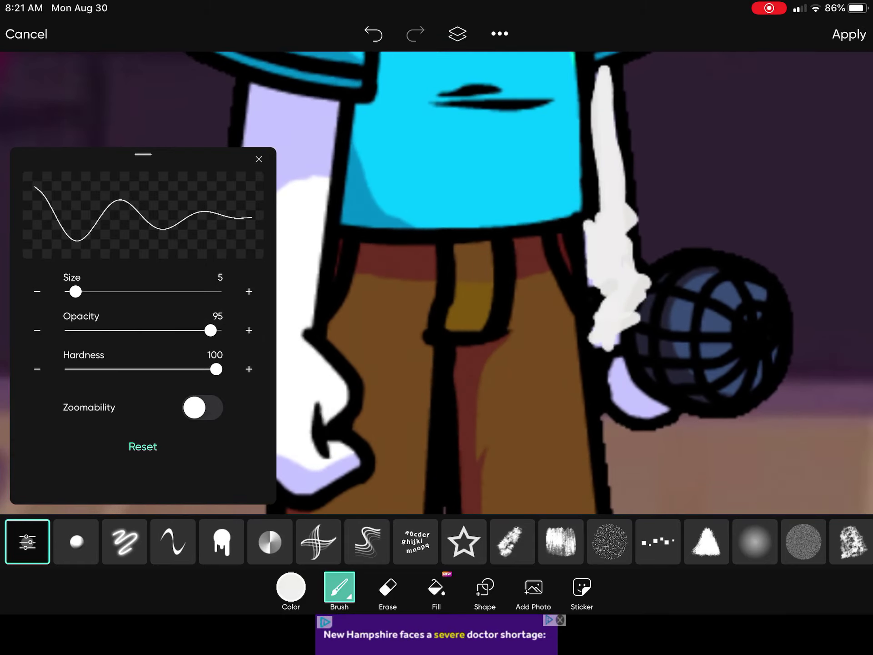
{"action": "mouse_move", "coordinate": [655, 410]}
{"action": "left_mouse_down"}
{"action": "mouse_move", "coordinate": [614, 369]}
{"action": "mouse_move", "coordinate": [651, 399]}
{"action": "left_mouse_up"}
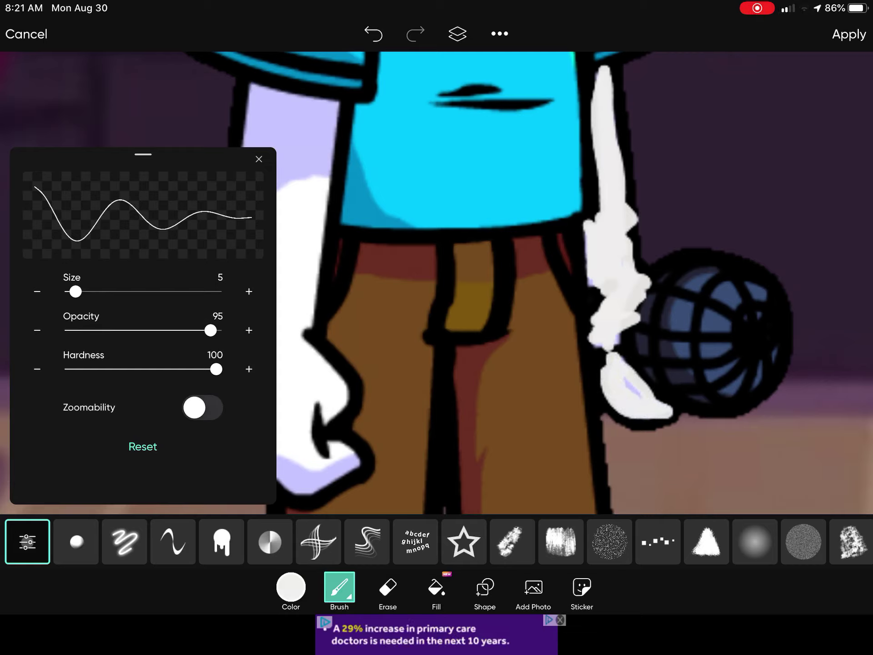
{"action": "mouse_move", "coordinate": [300, 205]}
{"action": "left_mouse_down"}
{"action": "mouse_move", "coordinate": [293, 120]}
{"action": "mouse_move", "coordinate": [287, 133]}
{"action": "mouse_move", "coordinate": [280, 110]}
{"action": "left_mouse_up"}
{"action": "left_click_drag", "start_coordinate": [320, 150], "coordinate": [331, 127]}
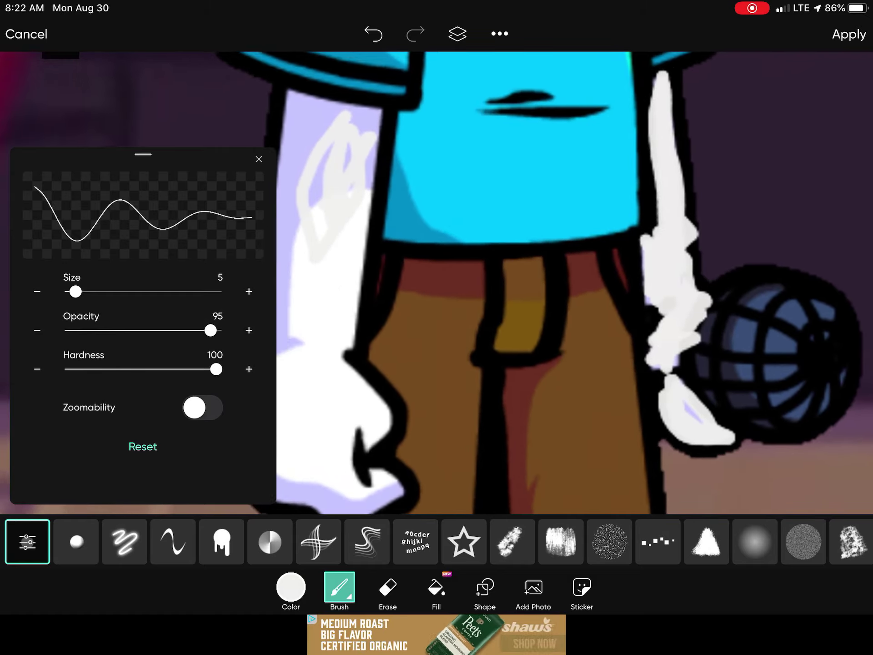
{"action": "scroll", "coordinate": [546, 273], "scroll_direction": "up", "scroll_amount": 3}
{"action": "scroll", "coordinate": [546, 273], "scroll_direction": "left", "scroll_amount": 1}
Step: Draw five long vertical off-white strokes over the left-side arm
{"action": "left_click_drag", "start_coordinate": [539, 198], "coordinate": [540, 396]}
{"action": "left_click_drag", "start_coordinate": [535, 314], "coordinate": [531, 444]}
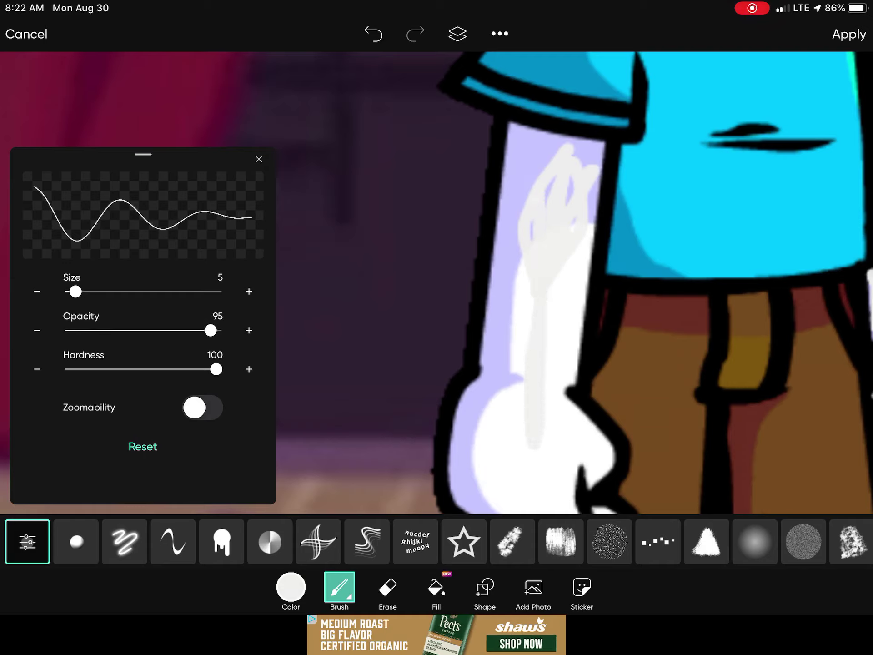
{"action": "left_click_drag", "start_coordinate": [553, 273], "coordinate": [551, 426]}
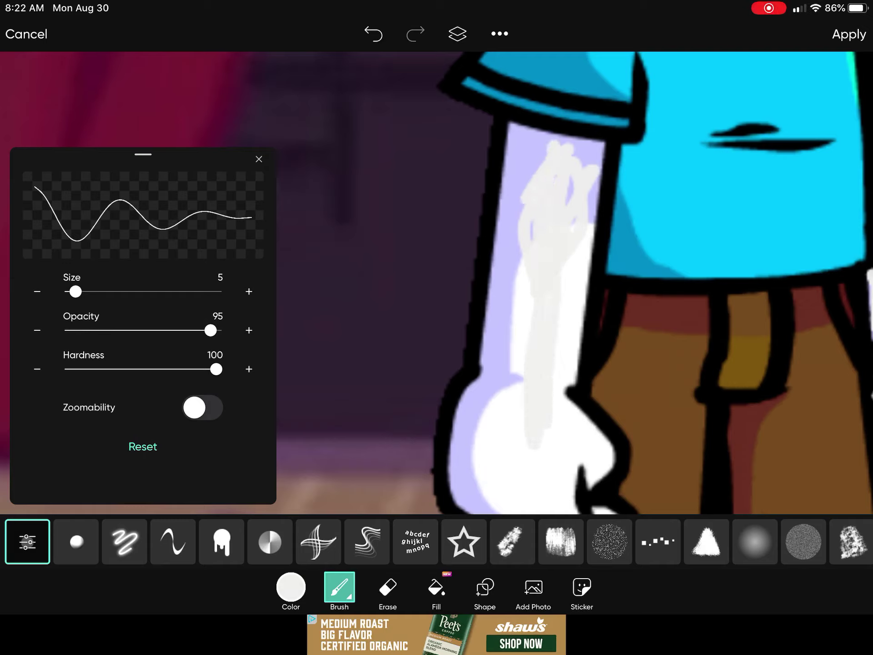
{"action": "mouse_move", "coordinate": [536, 171]}
{"action": "left_mouse_down"}
{"action": "mouse_move", "coordinate": [514, 307]}
{"action": "mouse_move", "coordinate": [505, 491]}
{"action": "left_mouse_up"}
{"action": "left_click_drag", "start_coordinate": [519, 150], "coordinate": [524, 307]}
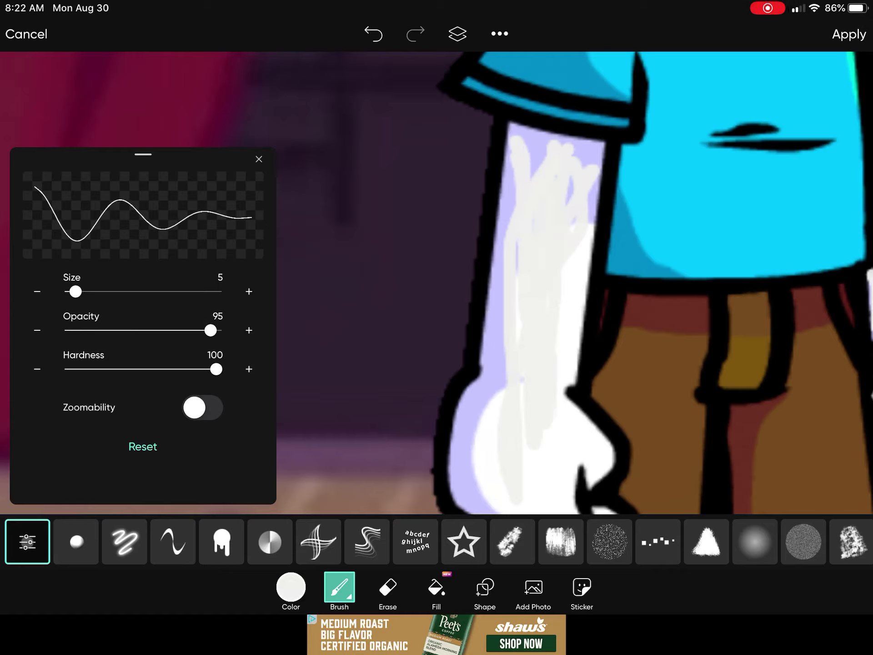
{"action": "scroll", "coordinate": [580, 273], "scroll_direction": "down", "scroll_amount": 5}
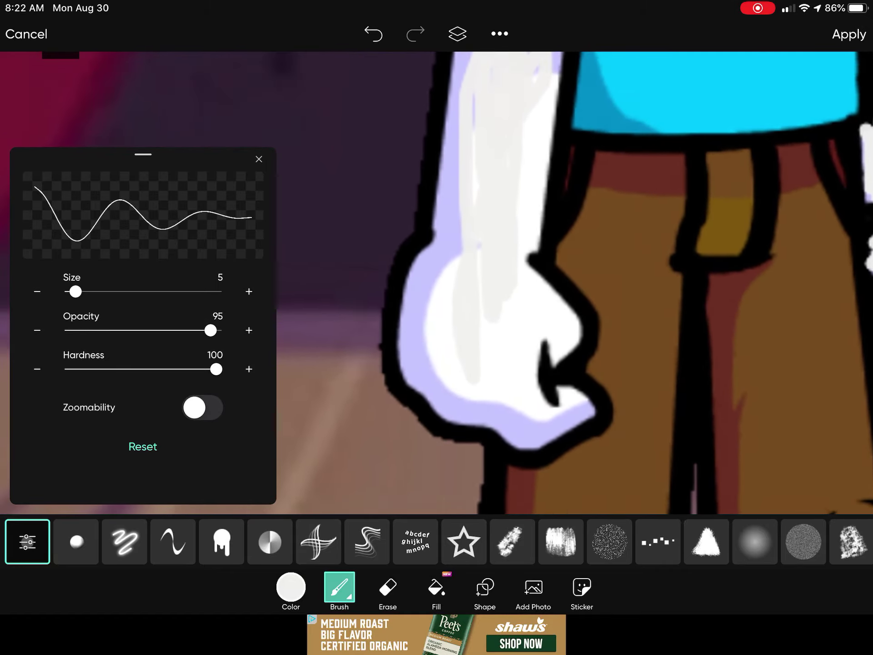
{"action": "scroll", "coordinate": [580, 273], "scroll_direction": "down", "scroll_amount": 5}
{"action": "scroll", "coordinate": [580, 273], "scroll_direction": "down", "scroll_amount": 5}
{"action": "scroll", "coordinate": [580, 273], "scroll_direction": "up", "scroll_amount": 5}
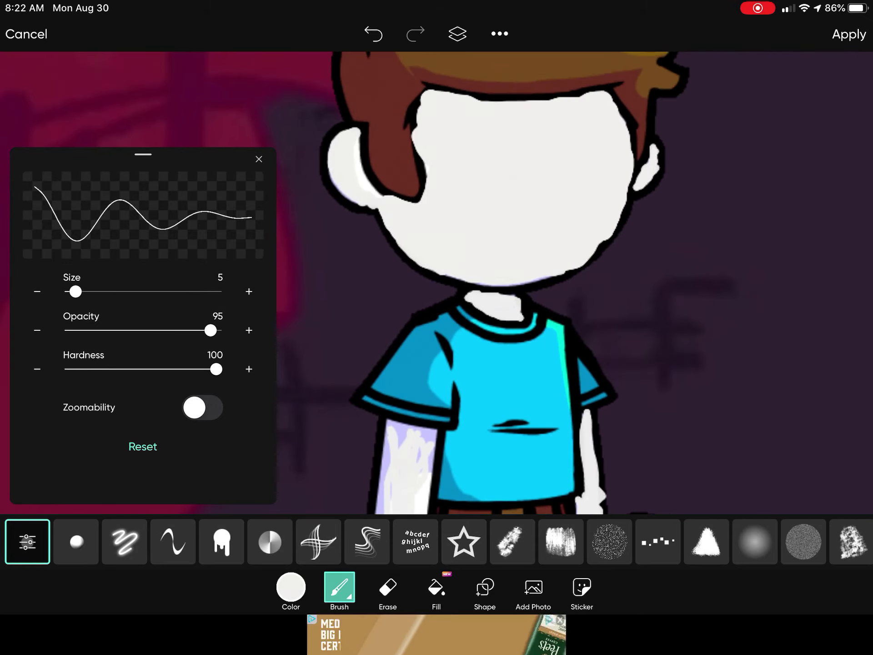
{"action": "scroll", "coordinate": [579, 273], "scroll_direction": "up", "scroll_amount": 4}
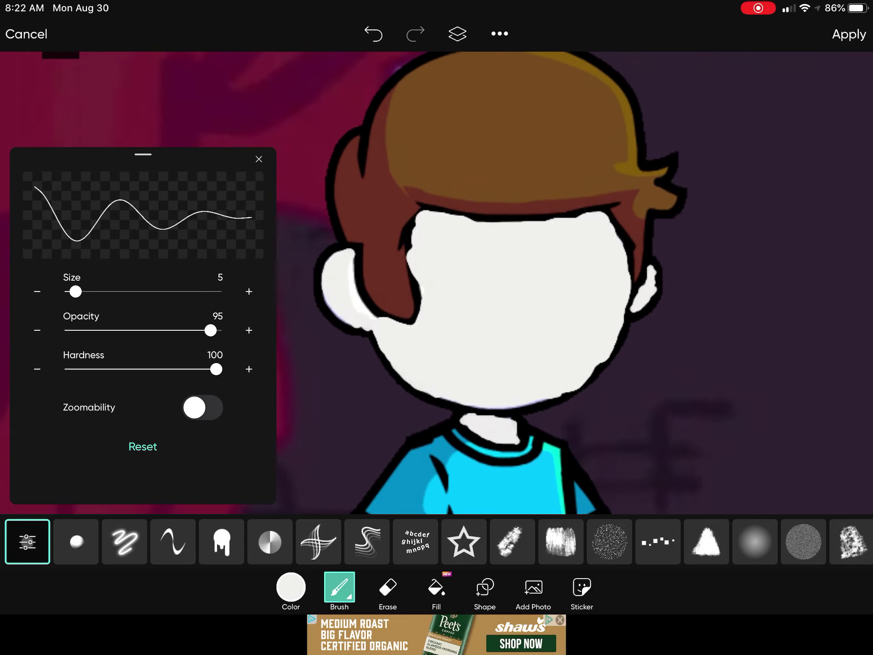
{"action": "scroll", "coordinate": [580, 274], "scroll_direction": "down", "scroll_amount": 4}
{"action": "scroll", "coordinate": [580, 273], "scroll_direction": "down", "scroll_amount": 5}
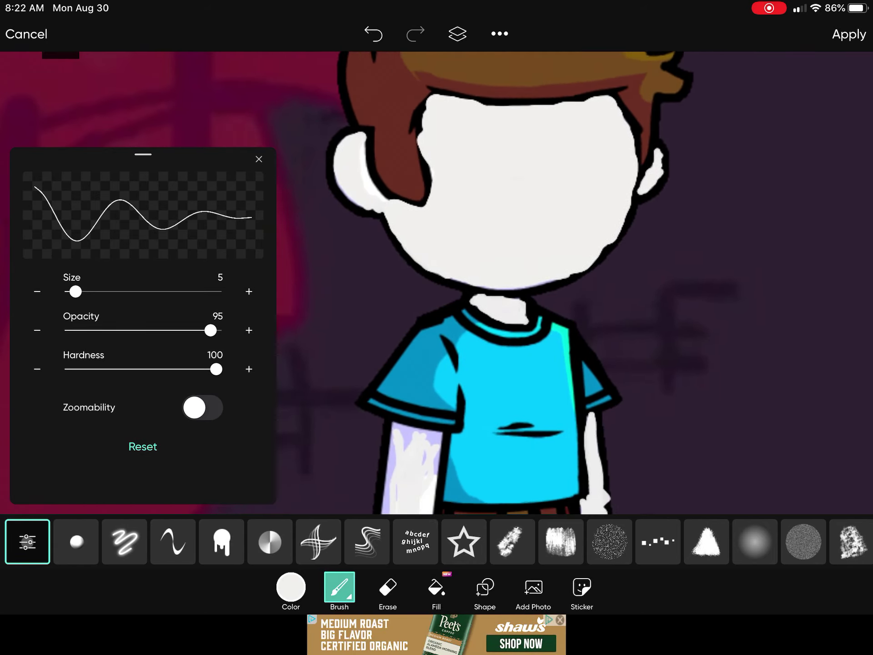
{"action": "scroll", "coordinate": [580, 274], "scroll_direction": "down", "scroll_amount": 4}
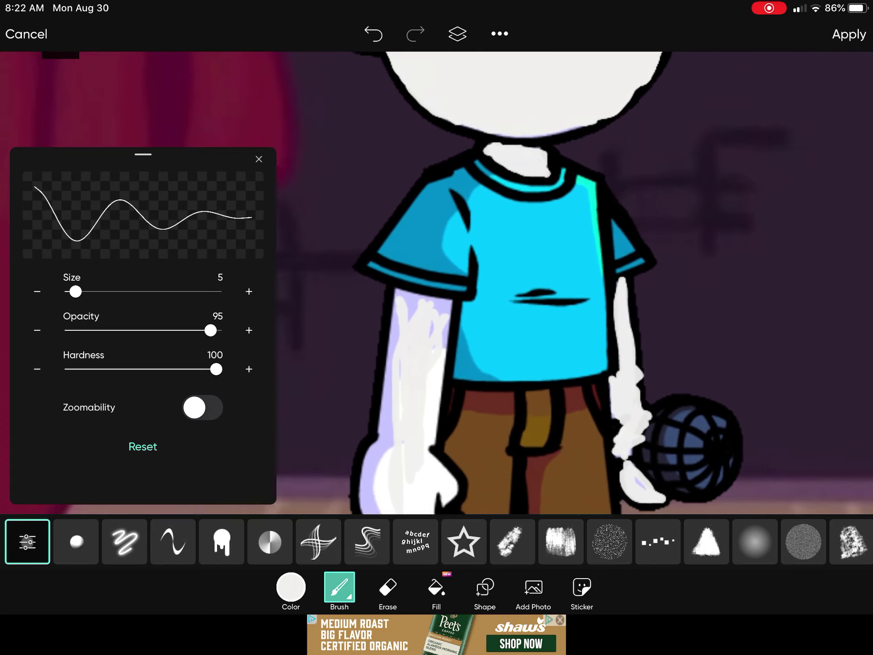
Step: Brush off-white down the left arm to the fist, undoing the stray sleeve-edge stroke
{"action": "left_click_drag", "start_coordinate": [392, 423], "coordinate": [398, 293]}
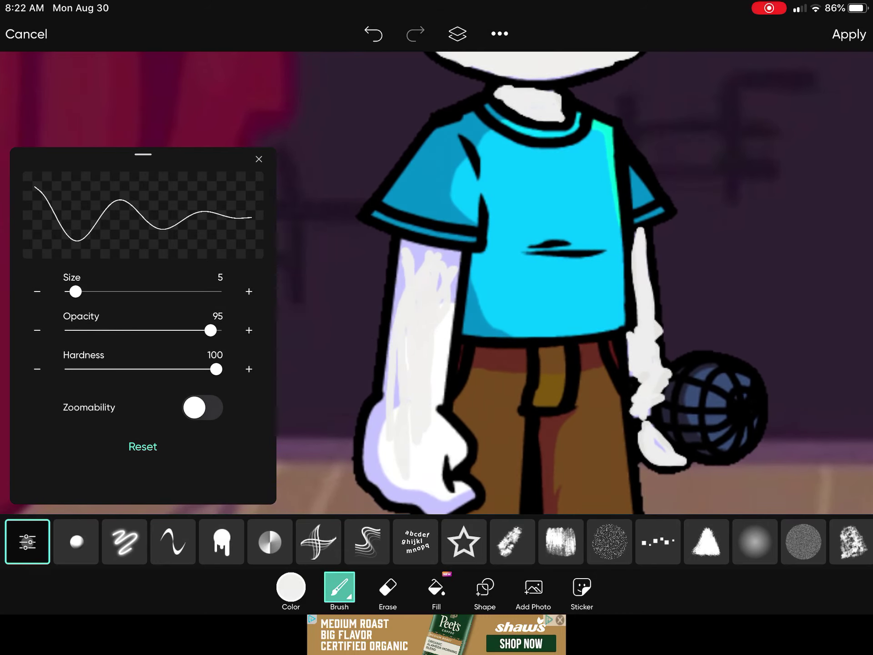
{"action": "left_click_drag", "start_coordinate": [396, 408], "coordinate": [396, 372]}
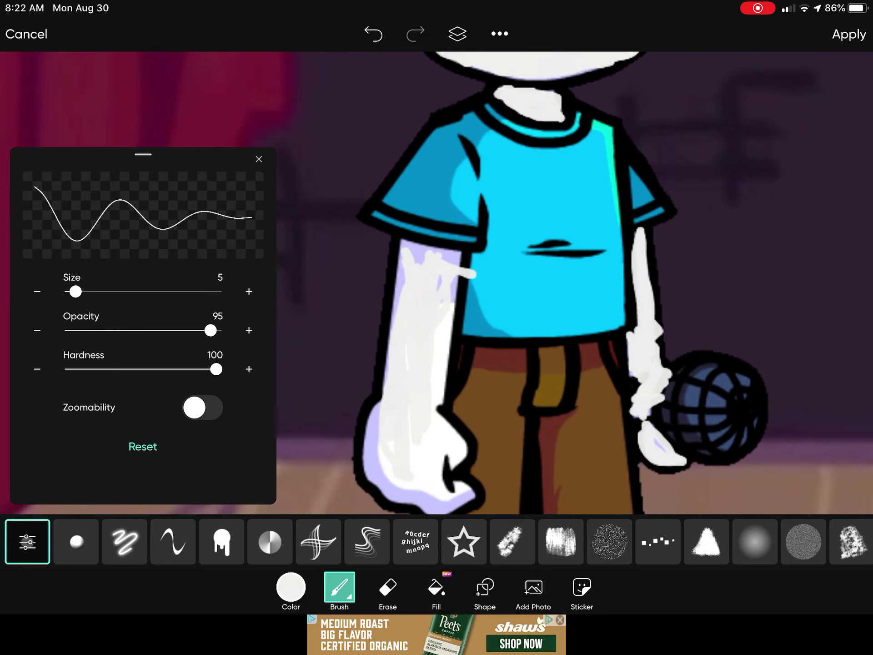
{"action": "left_click_drag", "start_coordinate": [410, 248], "coordinate": [467, 262]}
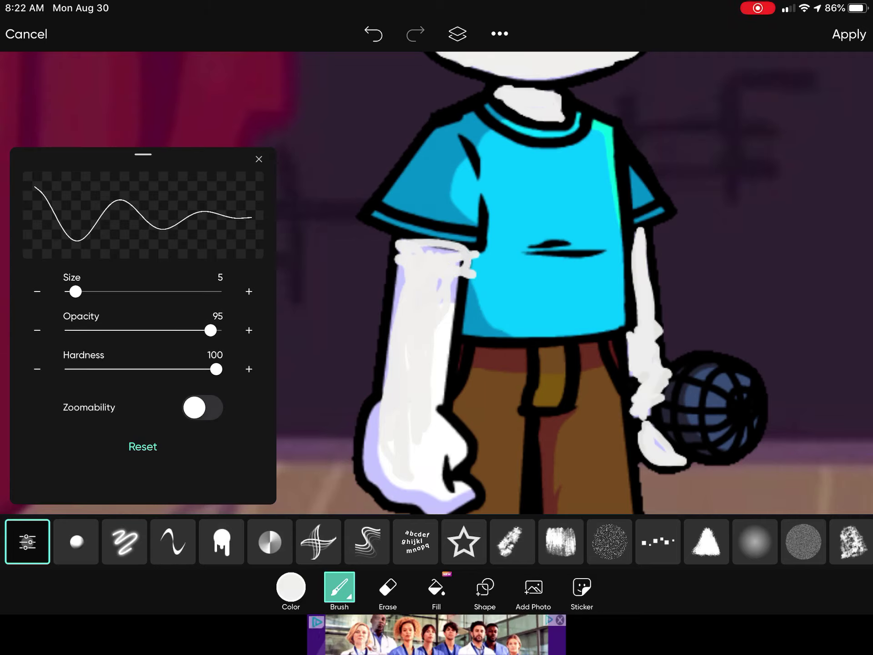
{"action": "left_click", "coordinate": [372, 33]}
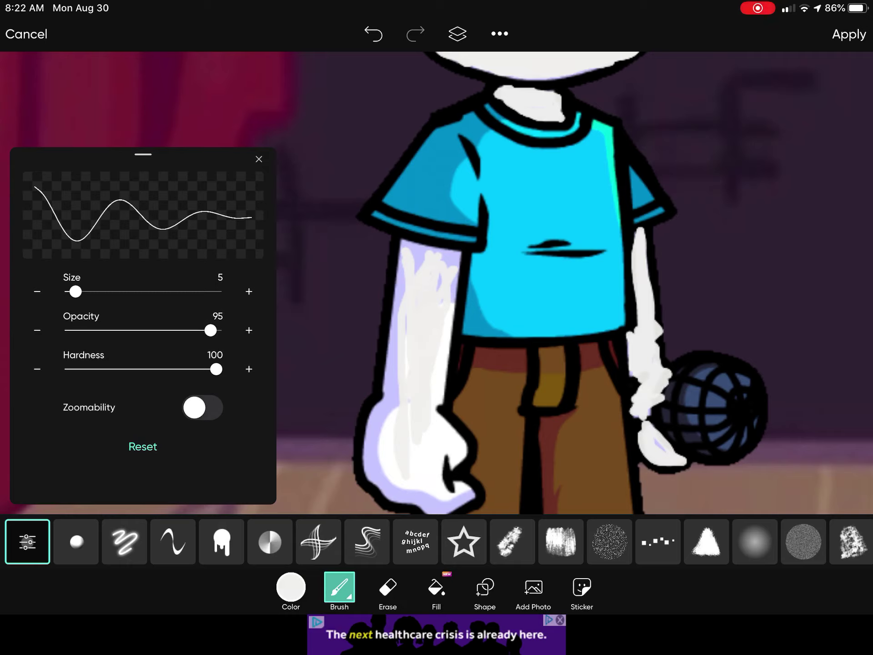
Step: Try brush sizes 128 and 68 on the left arm, undoing each oversized stroke
{"action": "left_click_drag", "start_coordinate": [75, 291], "coordinate": [89, 292]}
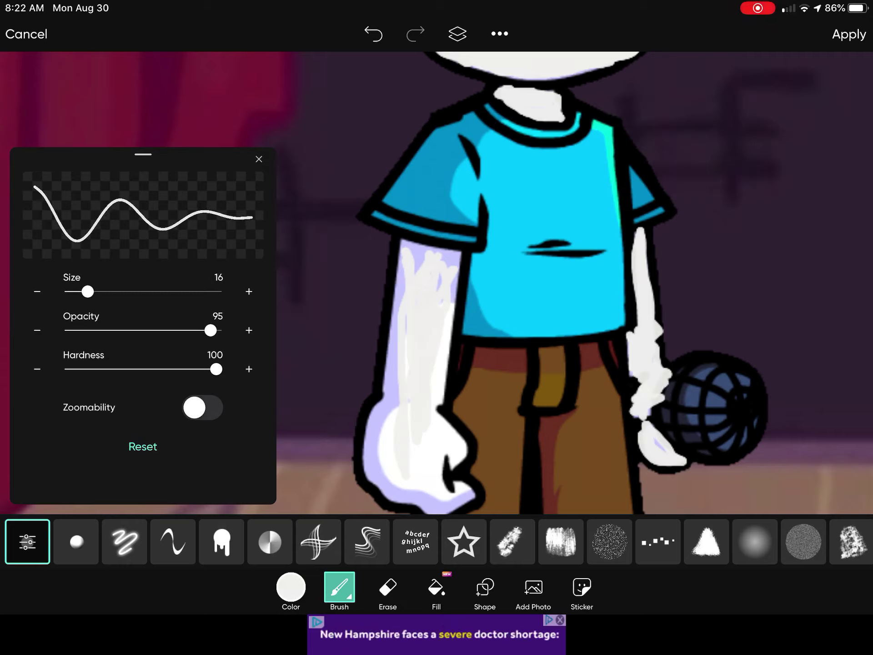
{"action": "left_click_drag", "start_coordinate": [87, 291], "coordinate": [217, 291]}
{"action": "left_click_drag", "start_coordinate": [416, 301], "coordinate": [413, 423]}
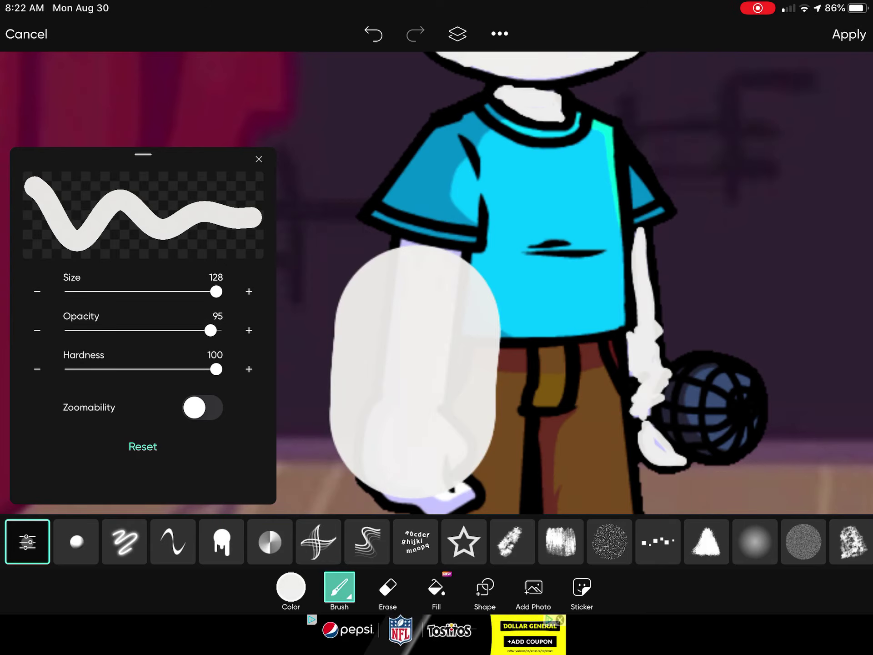
{"action": "left_click", "coordinate": [373, 33]}
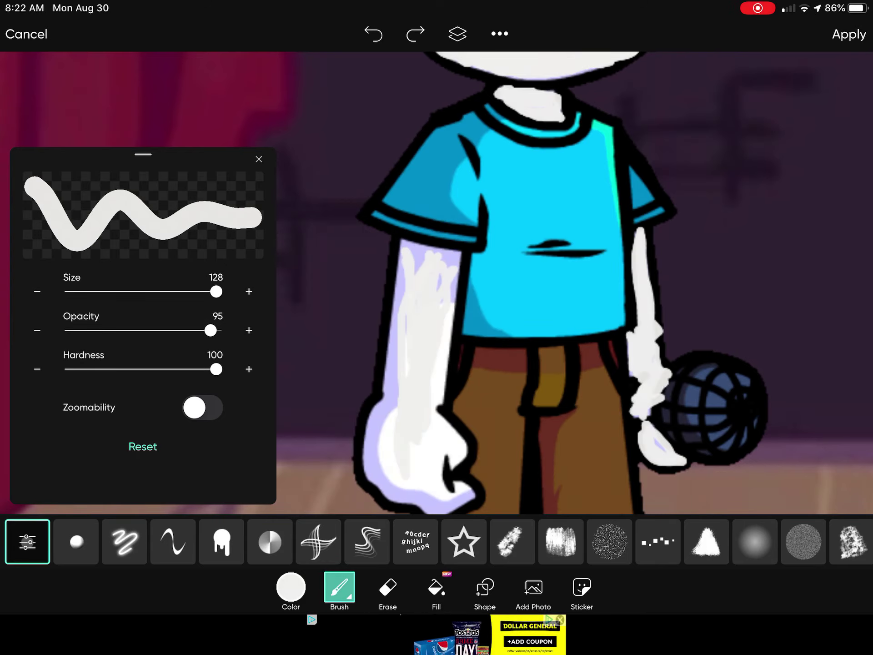
{"action": "left_click_drag", "start_coordinate": [216, 292], "coordinate": [148, 291]}
{"action": "left_click_drag", "start_coordinate": [450, 279], "coordinate": [450, 402]}
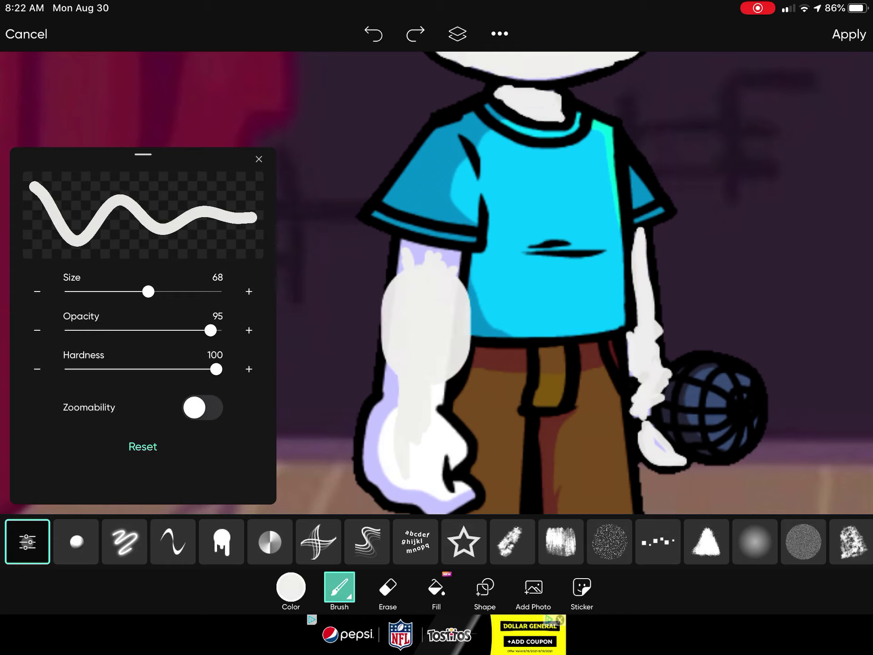
{"action": "left_click", "coordinate": [373, 34]}
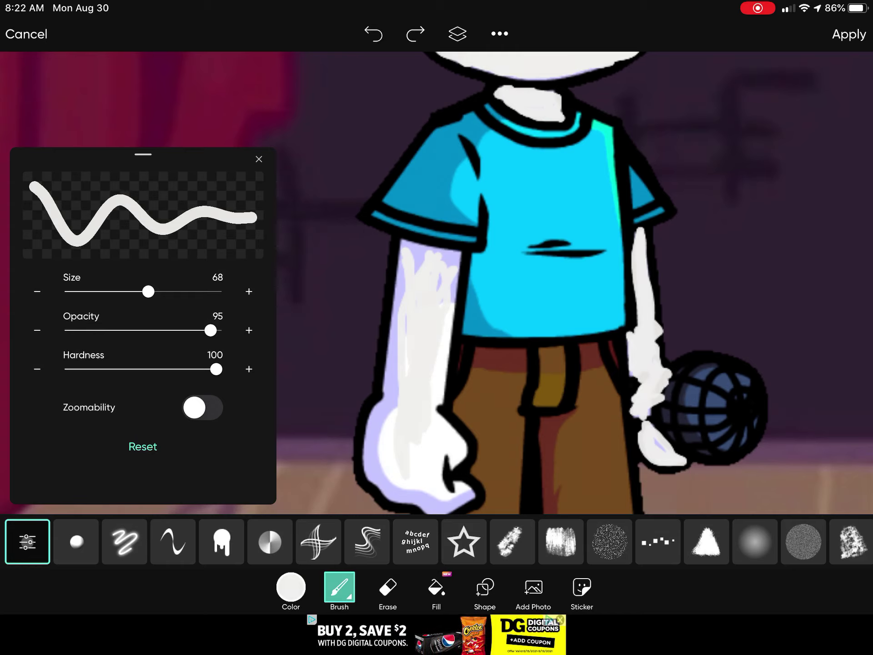
Step: Paint the arm at size 34, undo those strokes, then paint its inner edge at size 19
{"action": "left_click_drag", "start_coordinate": [149, 292], "coordinate": [108, 291]}
{"action": "left_click_drag", "start_coordinate": [429, 423], "coordinate": [437, 491]}
{"action": "left_click_drag", "start_coordinate": [396, 328], "coordinate": [423, 259]}
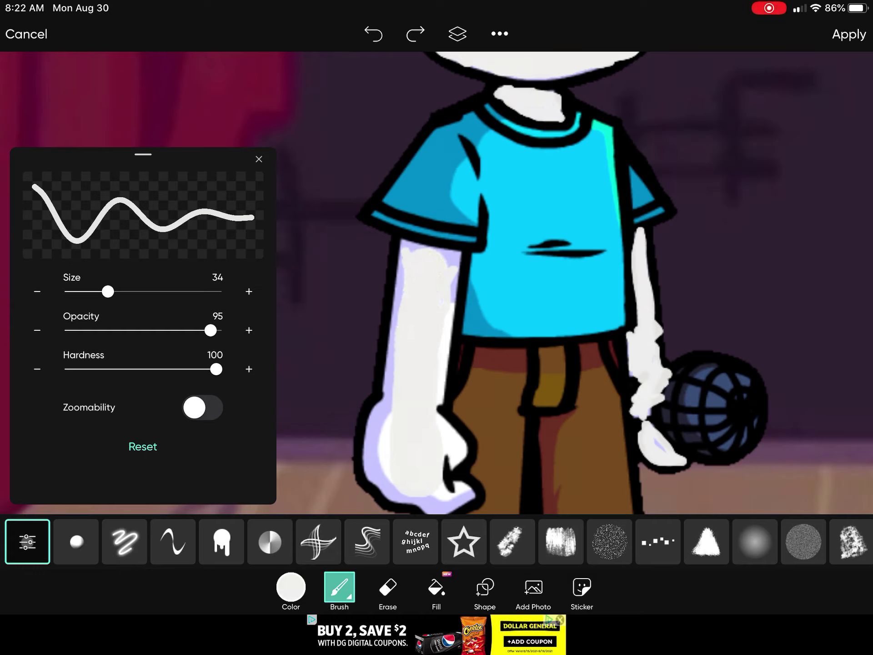
{"action": "left_click_drag", "start_coordinate": [394, 337], "coordinate": [395, 259]}
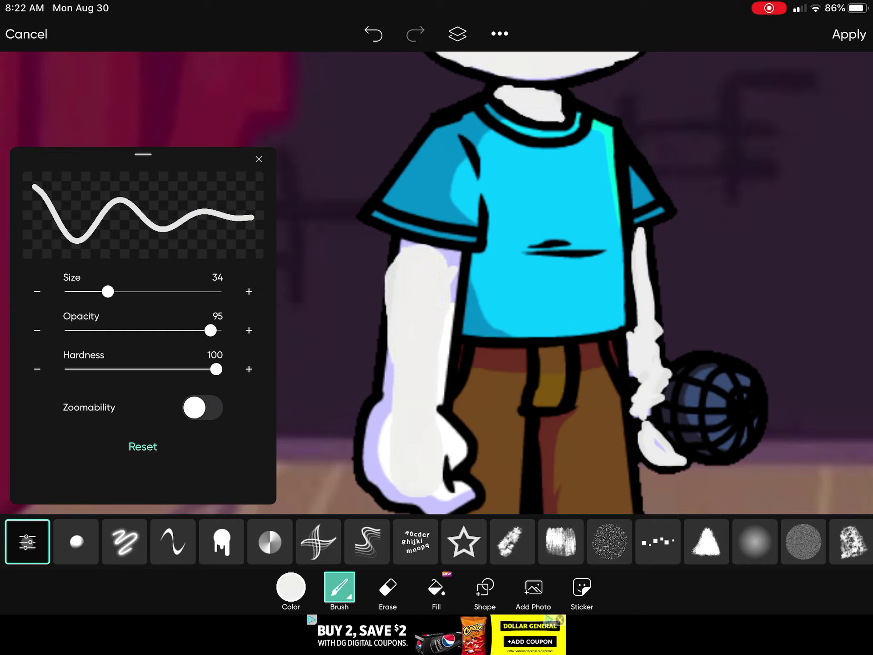
{"action": "key", "text": "ctrl+z"}
{"action": "left_click_drag", "start_coordinate": [108, 291], "coordinate": [92, 291]}
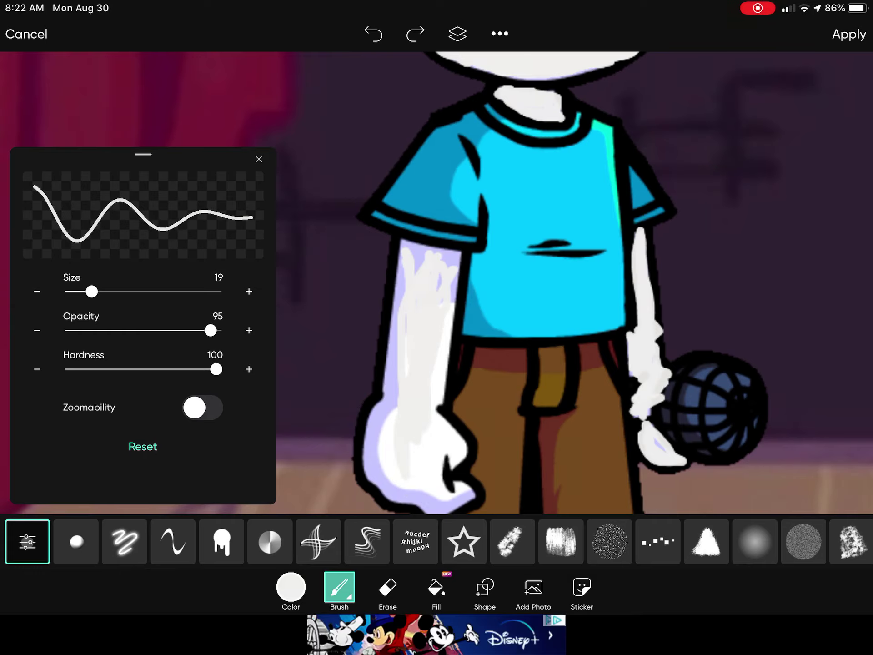
{"action": "mouse_move", "coordinate": [419, 263]}
{"action": "left_mouse_down"}
{"action": "mouse_move", "coordinate": [395, 382]}
{"action": "mouse_move", "coordinate": [416, 498]}
{"action": "mouse_move", "coordinate": [478, 502]}
{"action": "left_mouse_up"}
Step: Paint off-white over the fist's fingers and along both edges of the left arm
{"action": "left_click_drag", "start_coordinate": [423, 474], "coordinate": [474, 436]}
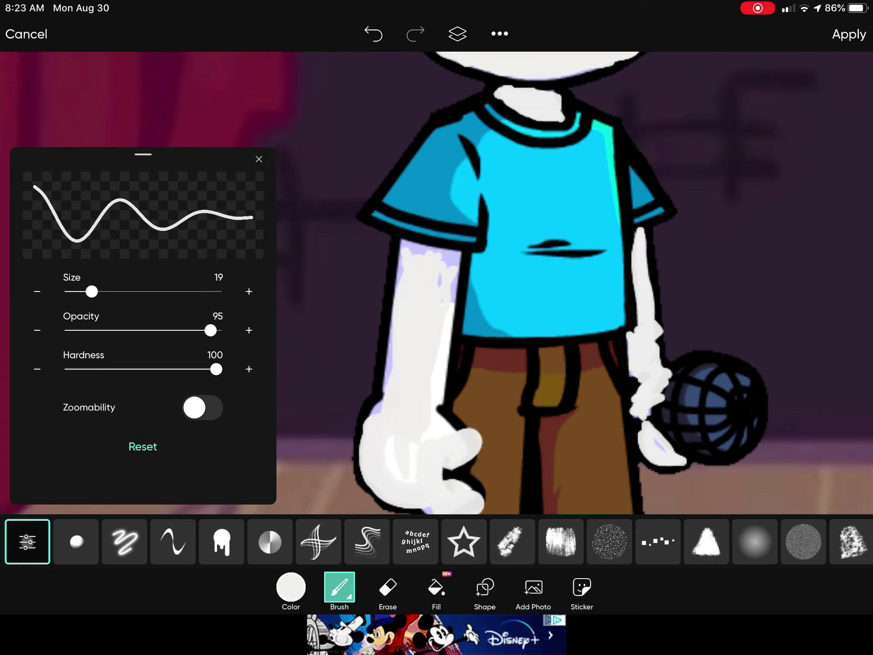
{"action": "mouse_move", "coordinate": [447, 283]}
{"action": "left_mouse_down"}
{"action": "mouse_move", "coordinate": [444, 396]}
{"action": "mouse_move", "coordinate": [461, 270]}
{"action": "left_mouse_up"}
{"action": "left_click_drag", "start_coordinate": [383, 355], "coordinate": [382, 409]}
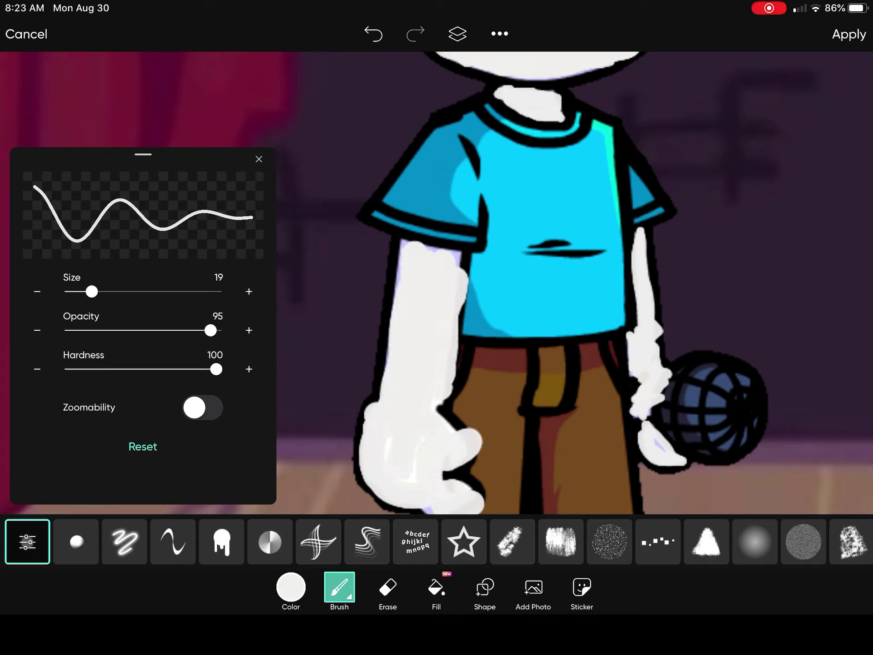
{"action": "scroll", "coordinate": [546, 273], "scroll_direction": "down", "scroll_amount": 5}
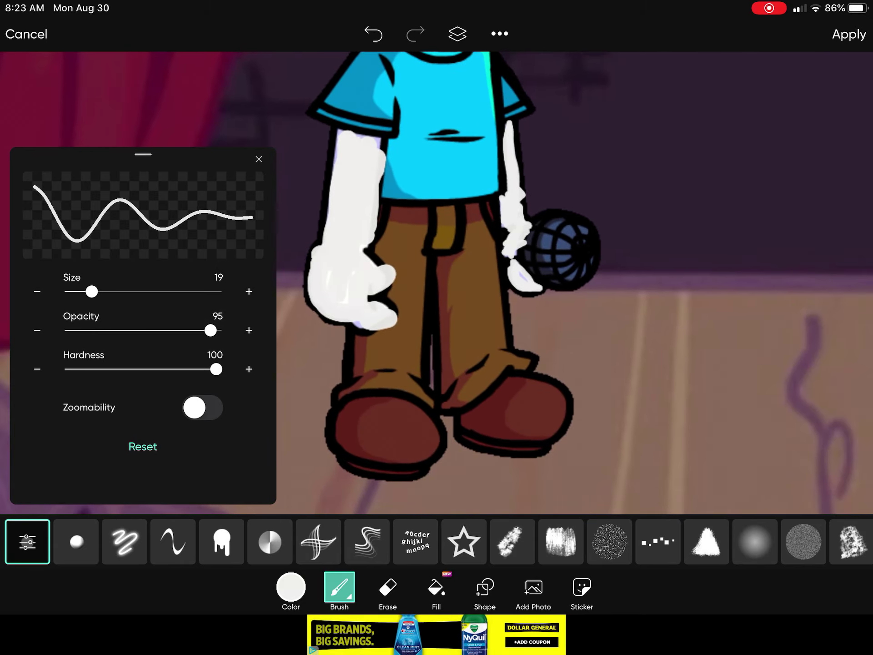
{"action": "scroll", "coordinate": [546, 273], "scroll_direction": "up", "scroll_amount": 5}
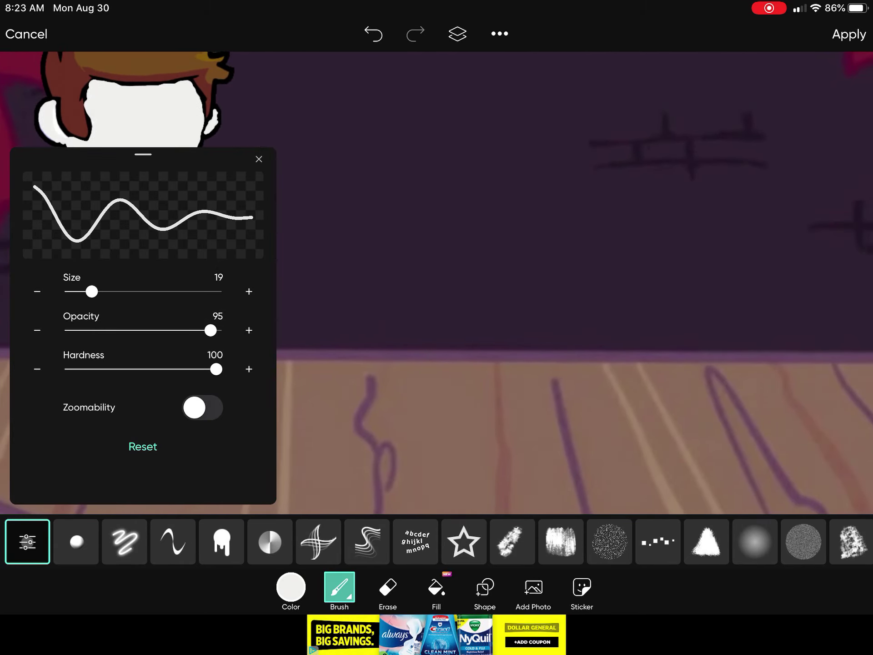